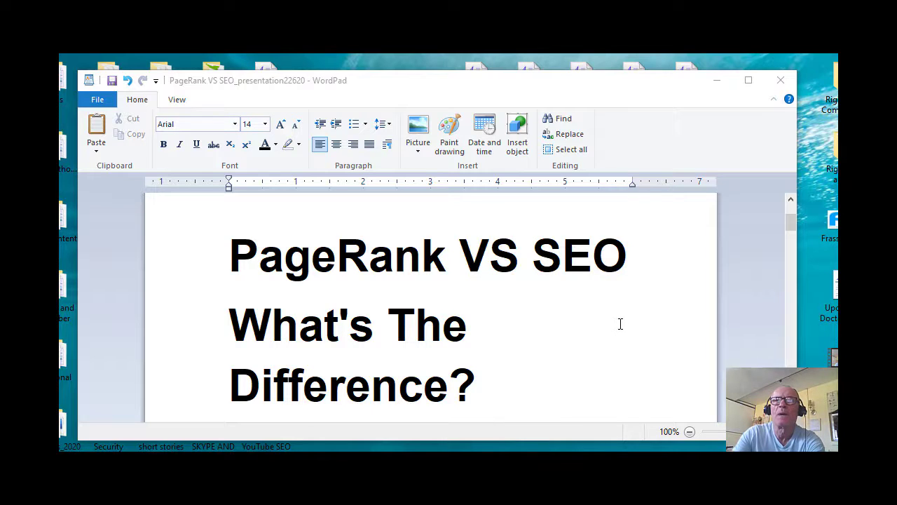
- Read the document's opening from the title through the paragraphs on semi-free SEO traffic, IBOtoolbox and its Alexa rank
scroll(621, 323, "down", 2)
scroll(619, 322, "down", 3)
scroll(610, 326, "up", 3)
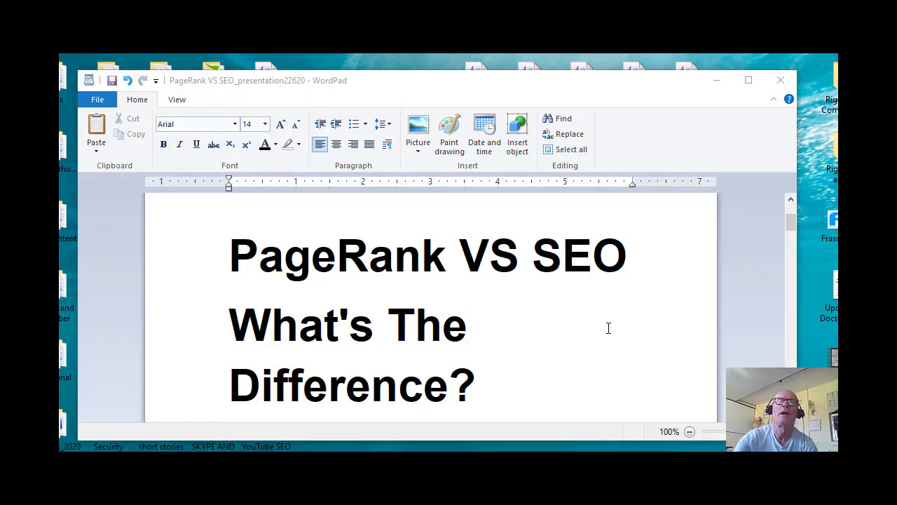
scroll(531, 305, "down", 4)
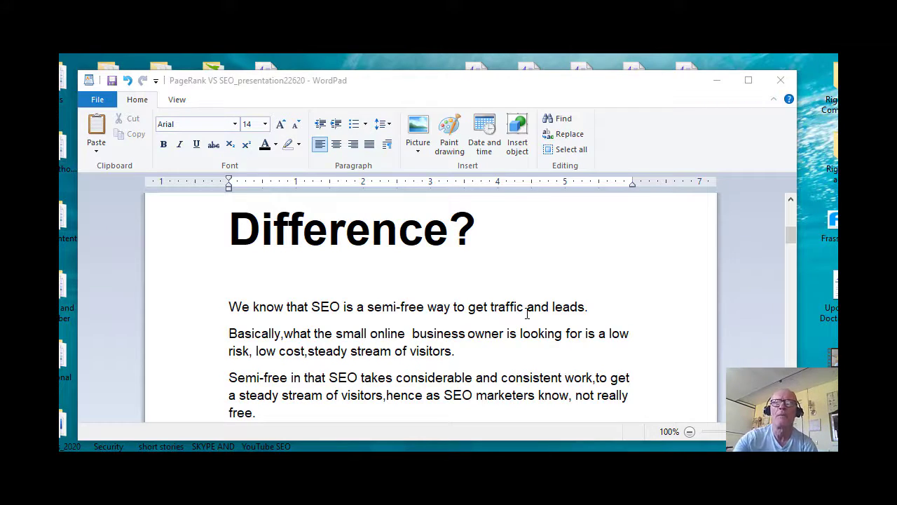
scroll(582, 298, "down", 3)
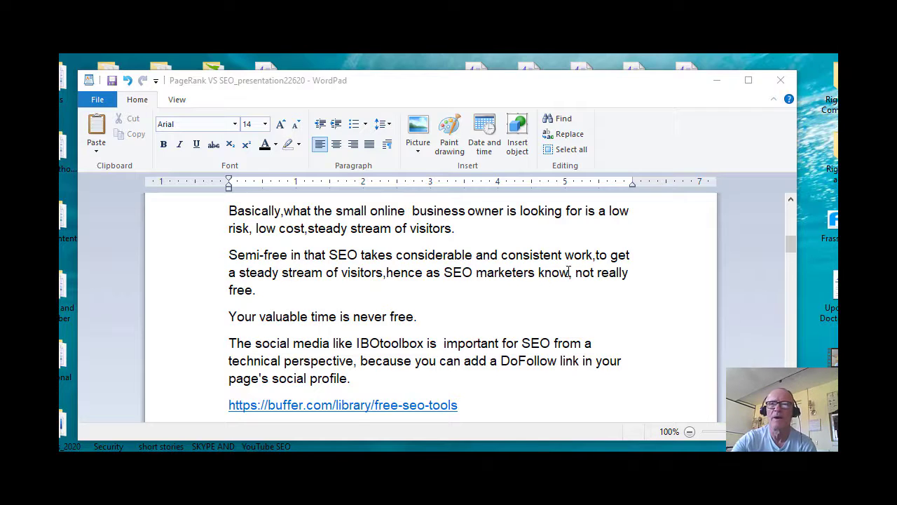
scroll(571, 277, "down", 3)
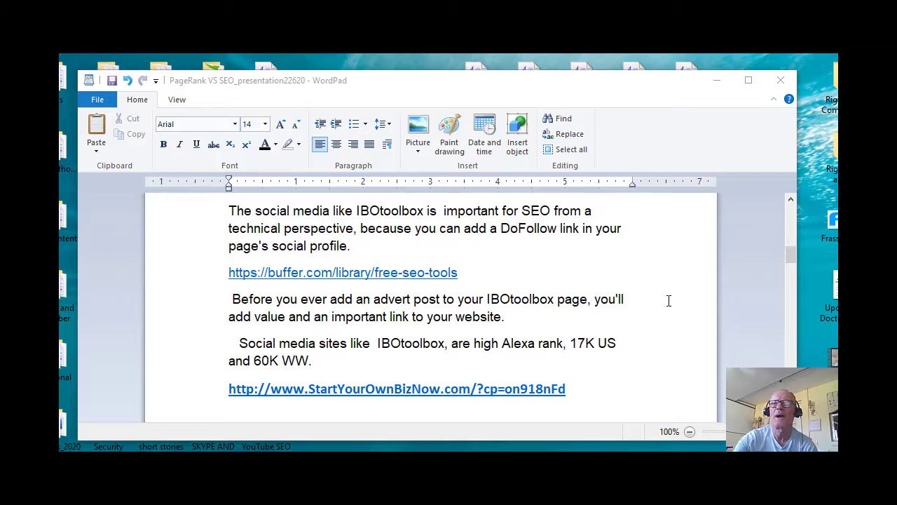
scroll(673, 302, "down", 1)
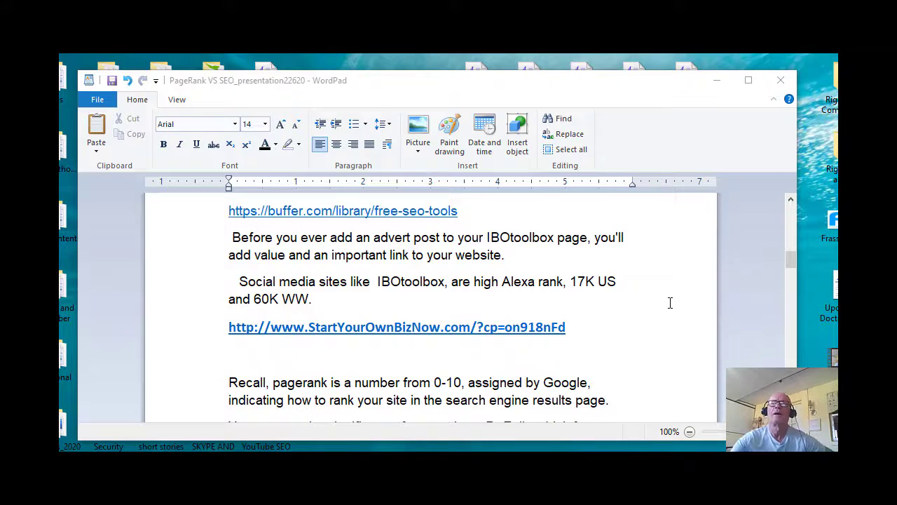
scroll(313, 341, "down", 1)
- Read the sections on PageRank, high-PageRank DoFollow backlinks, customizing the profile page and including target SEO keyword phrases
scroll(314, 341, "down", 3)
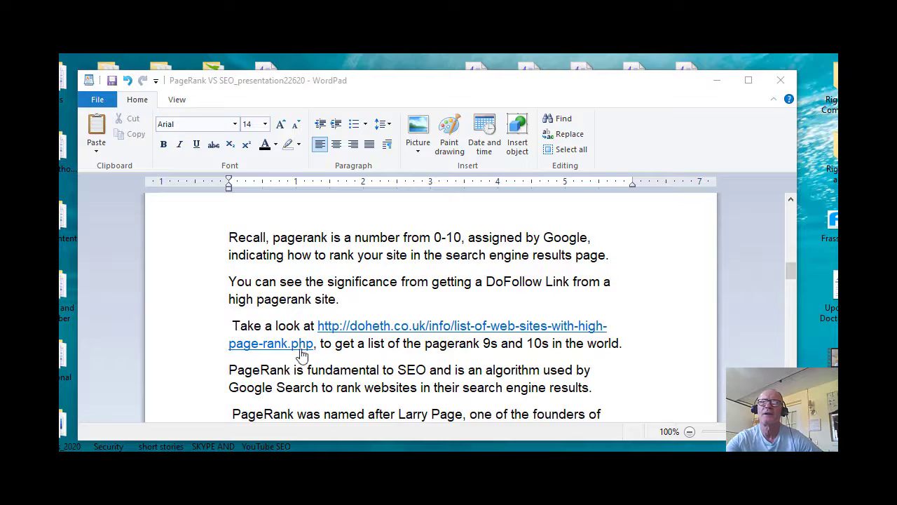
scroll(490, 326, "down", 2)
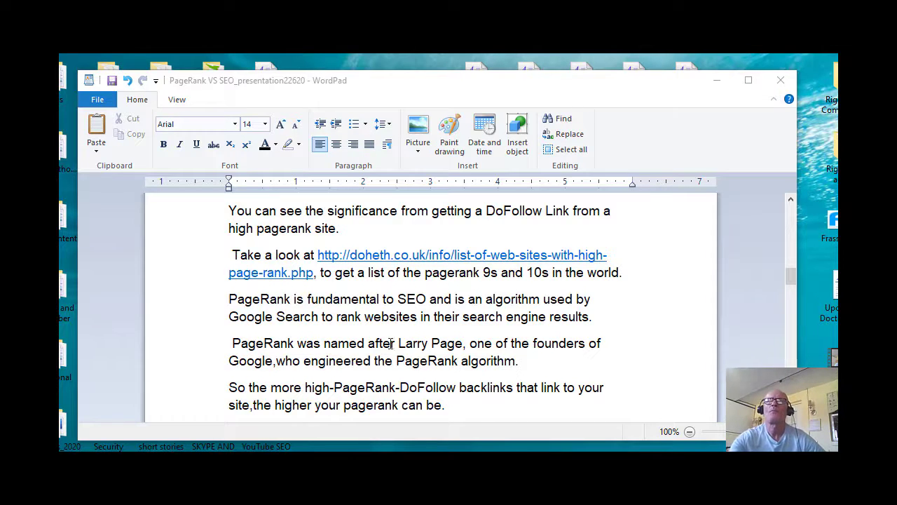
scroll(568, 328, "down", 2)
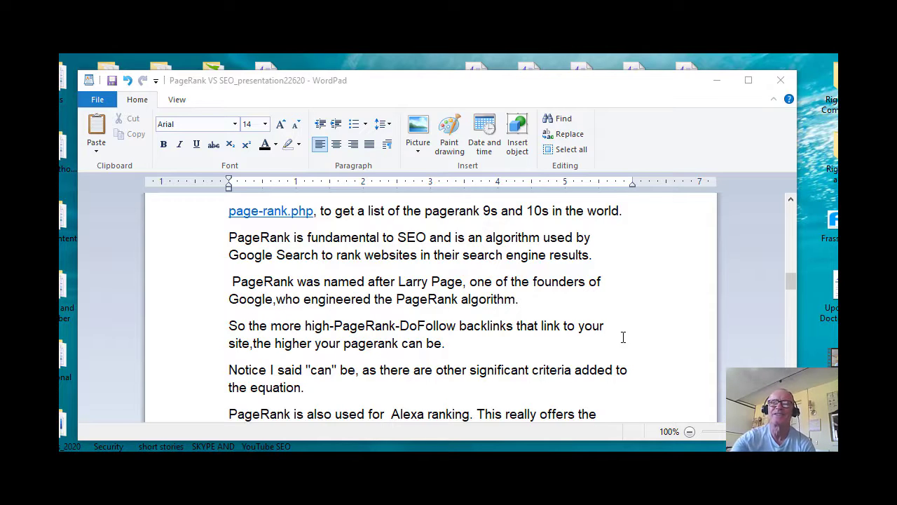
scroll(575, 370, "down", 1)
scroll(575, 370, "down", 1)
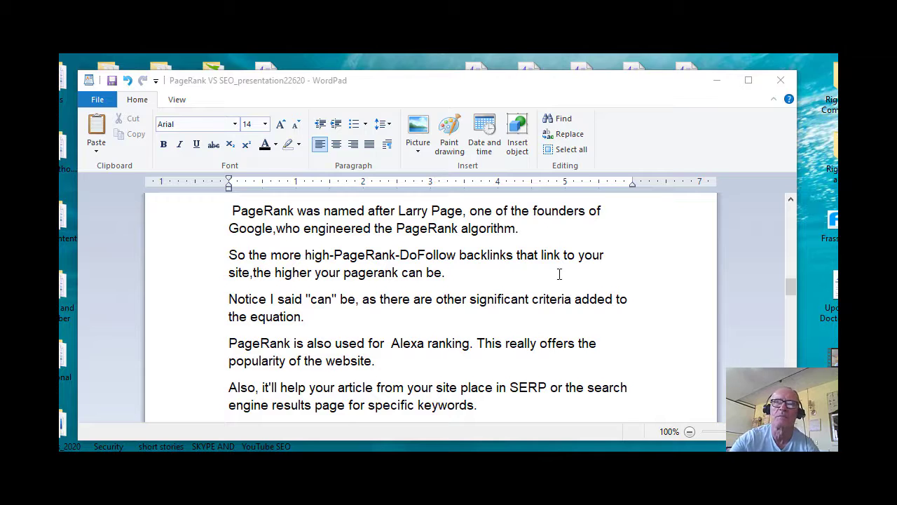
scroll(579, 273, "down", 3)
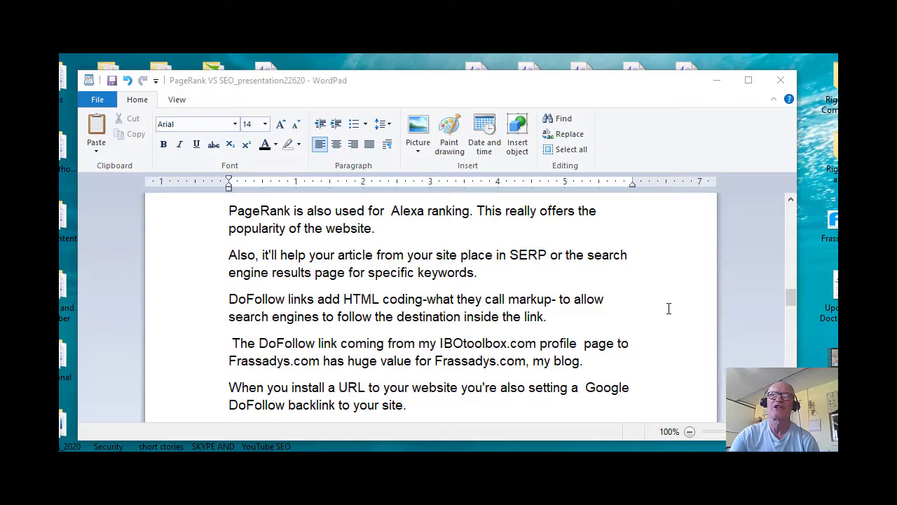
scroll(664, 303, "down", 2)
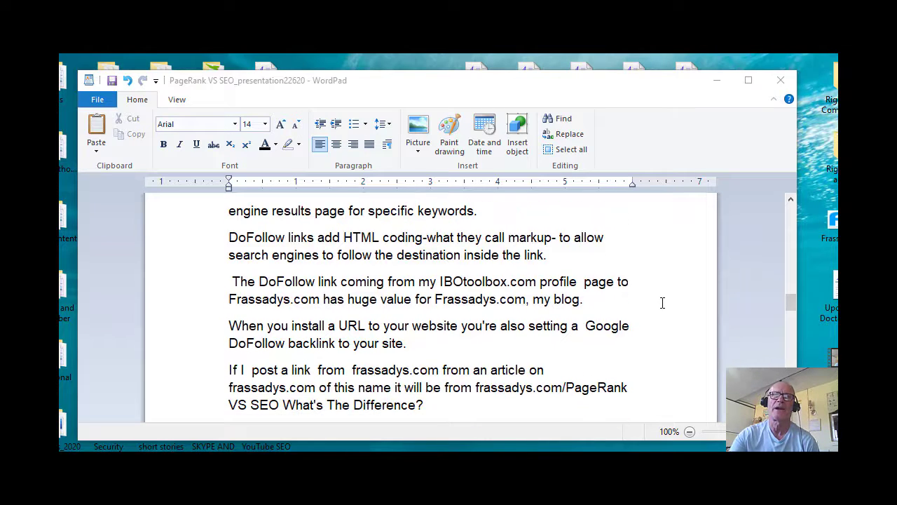
scroll(663, 303, "down", 2)
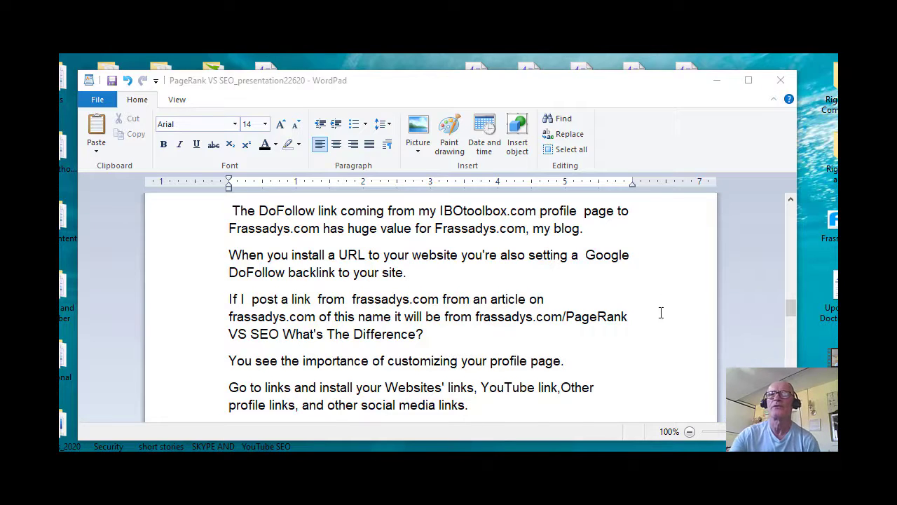
scroll(649, 322, "down", 1)
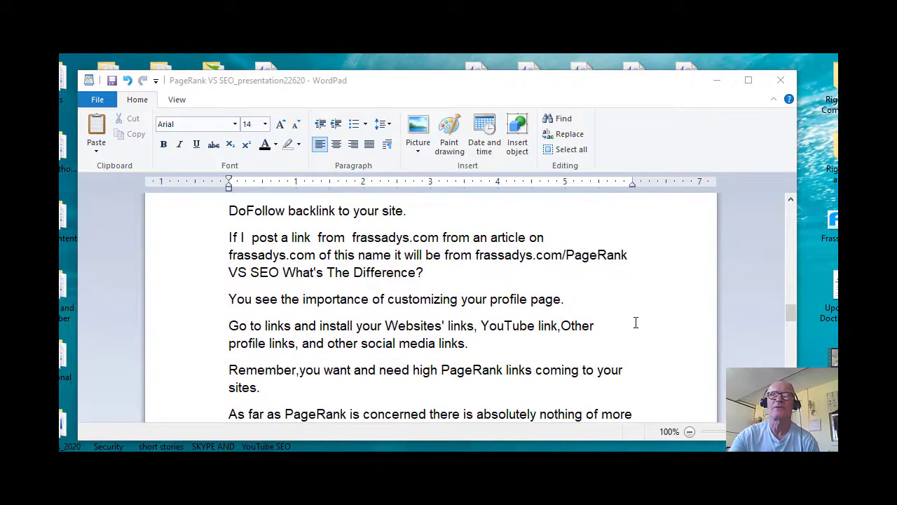
scroll(645, 315, "down", 1)
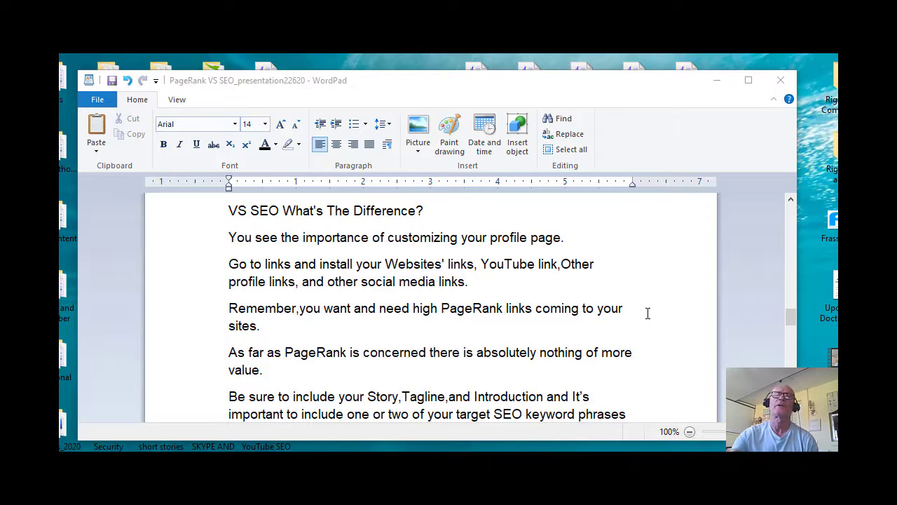
scroll(626, 316, "down", 2)
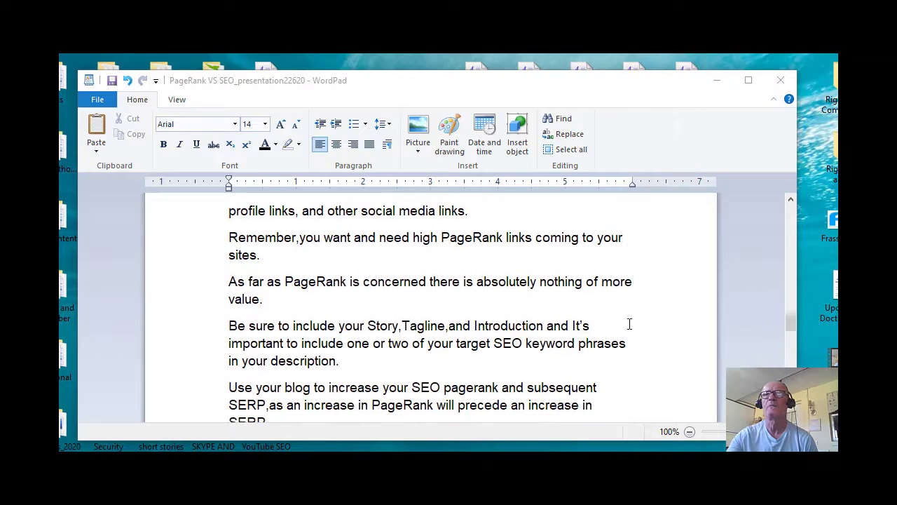
scroll(630, 324, "down", 2)
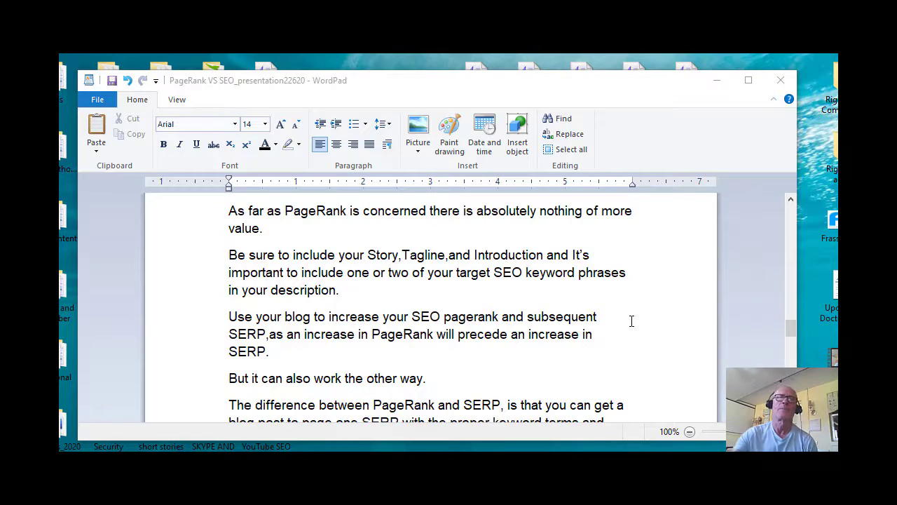
- Read the paragraphs on the difference between PageRank and SERP, social media's role and the Keywordtool.io links
scroll(578, 329, "down", 2)
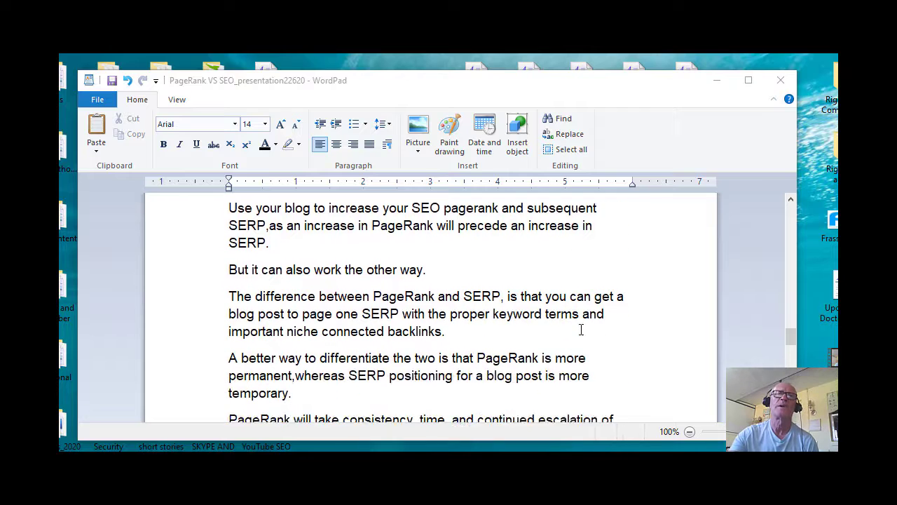
scroll(581, 329, "down", 2)
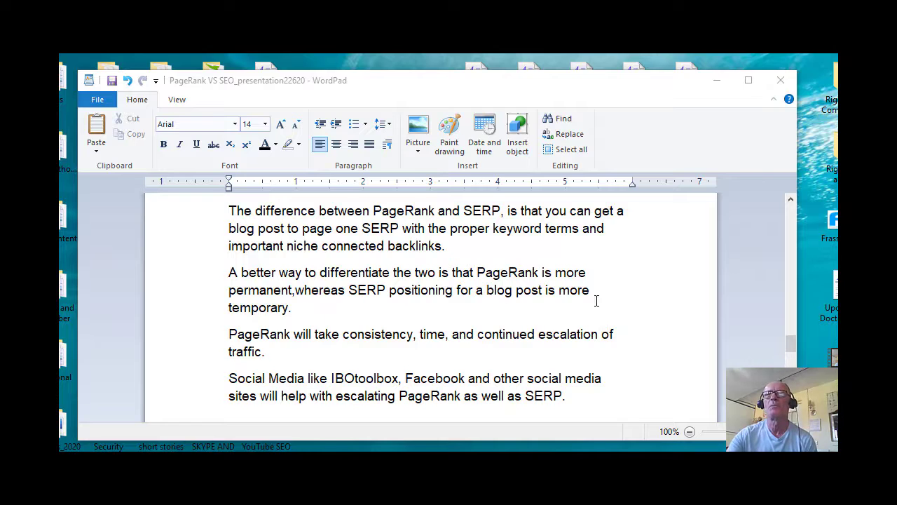
scroll(630, 312, "down", 1)
scroll(631, 312, "down", 1)
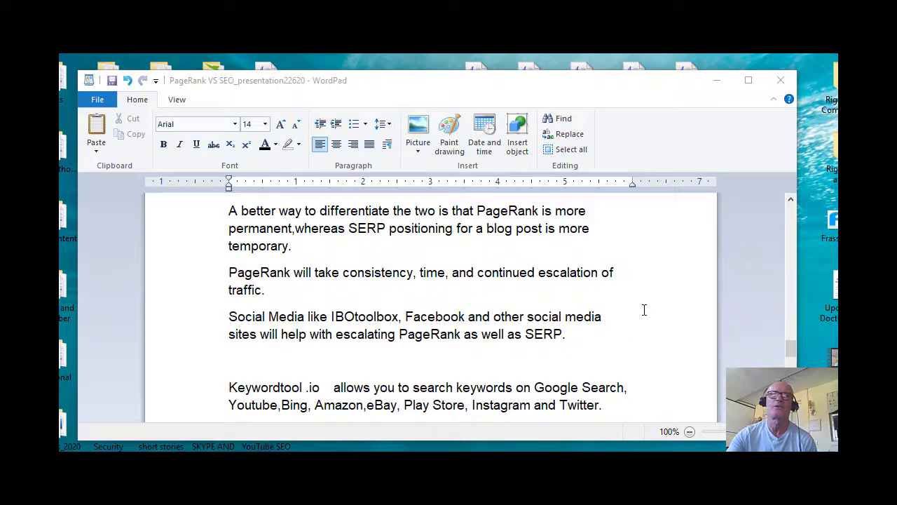
scroll(643, 310, "down", 1)
scroll(644, 311, "up", 1)
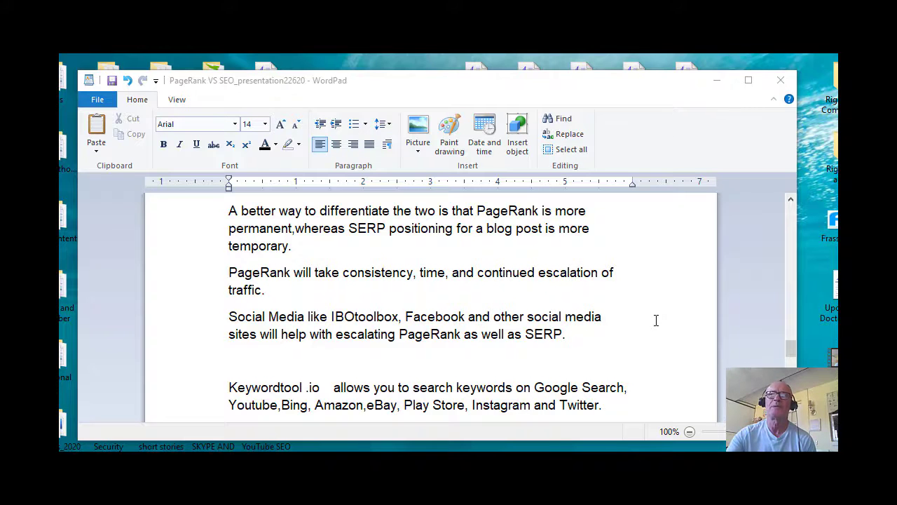
scroll(654, 317, "down", 1)
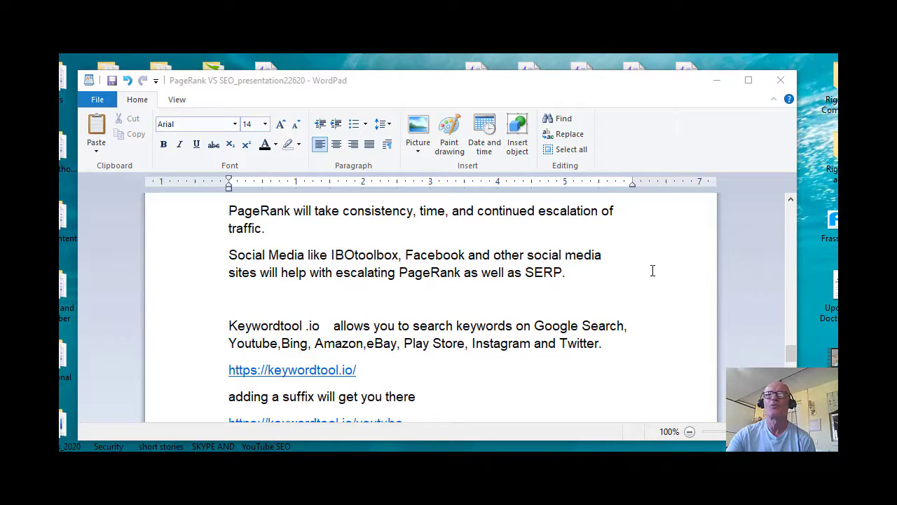
scroll(653, 274, "down", 1)
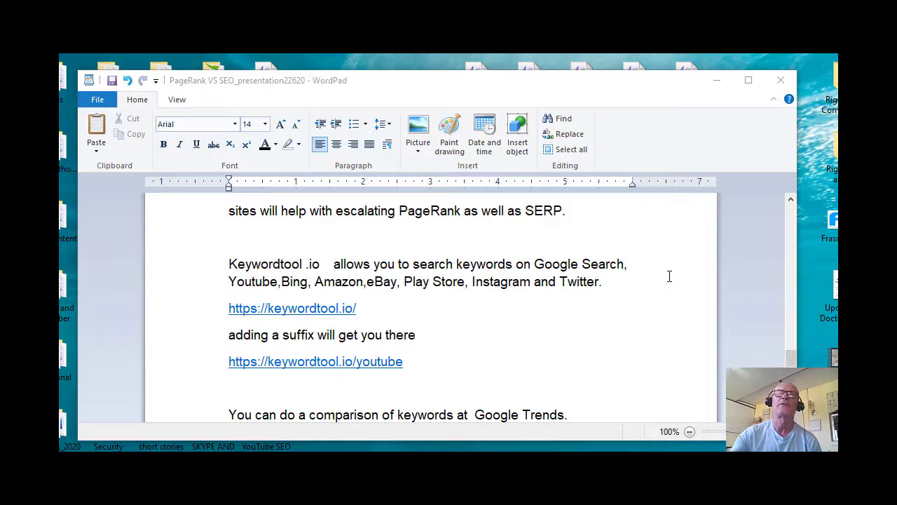
- Switch to the Keyword Tool page in Chrome and view the "home business" keyword results for Google and YouTube
left_click(579, 93)
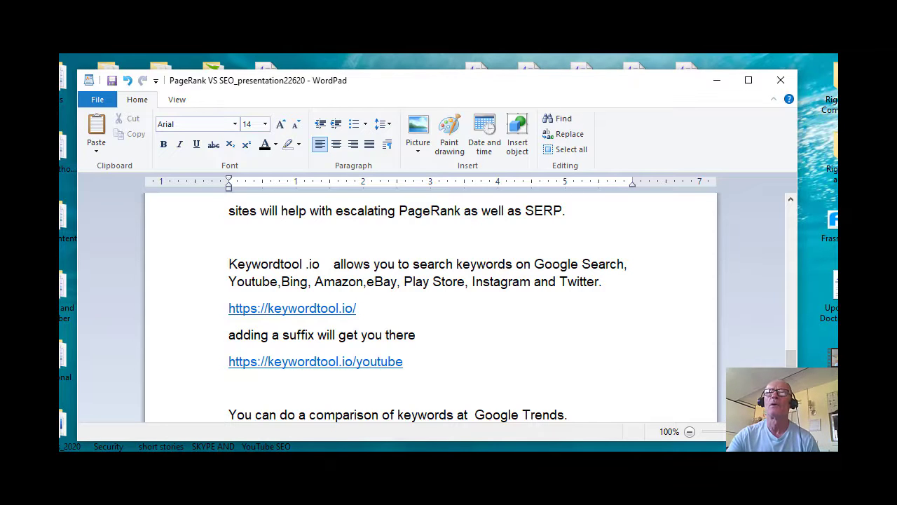
key("alt+Tab")
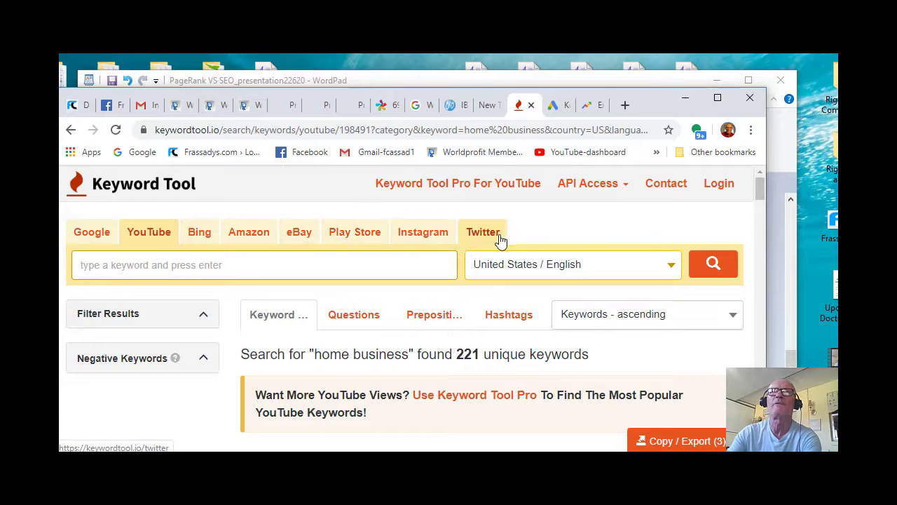
left_click(103, 234)
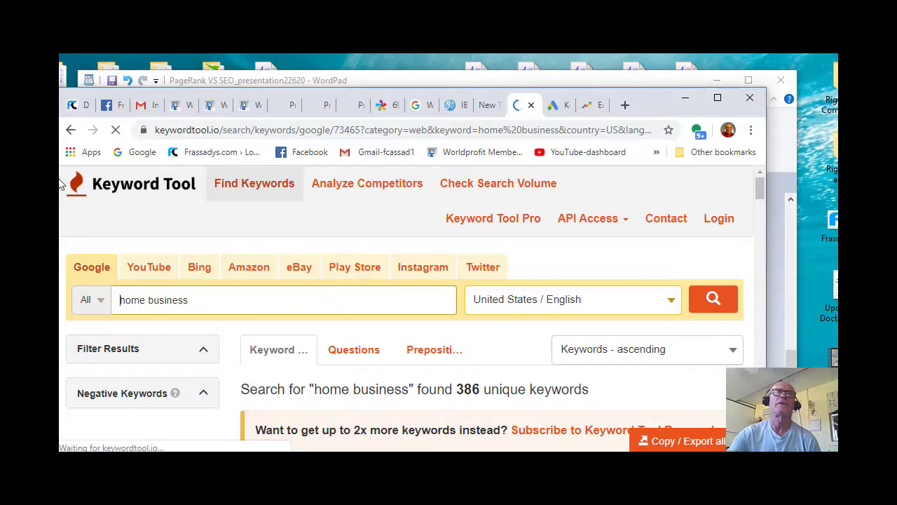
left_click(154, 275)
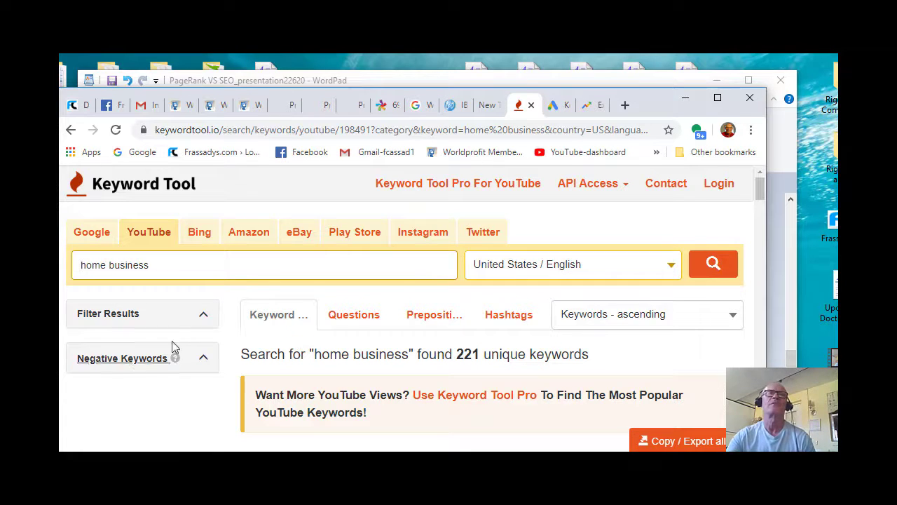
- Change the YouTube keyword query to "home based business" and run the search for United States / English
scroll(399, 315, "down", 1)
scroll(396, 300, "up", 1)
scroll(393, 300, "up", 1)
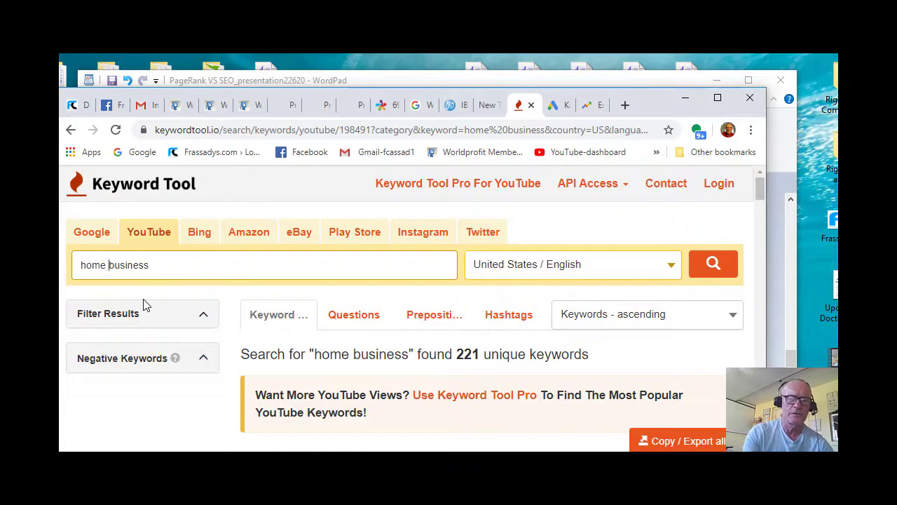
type("based")
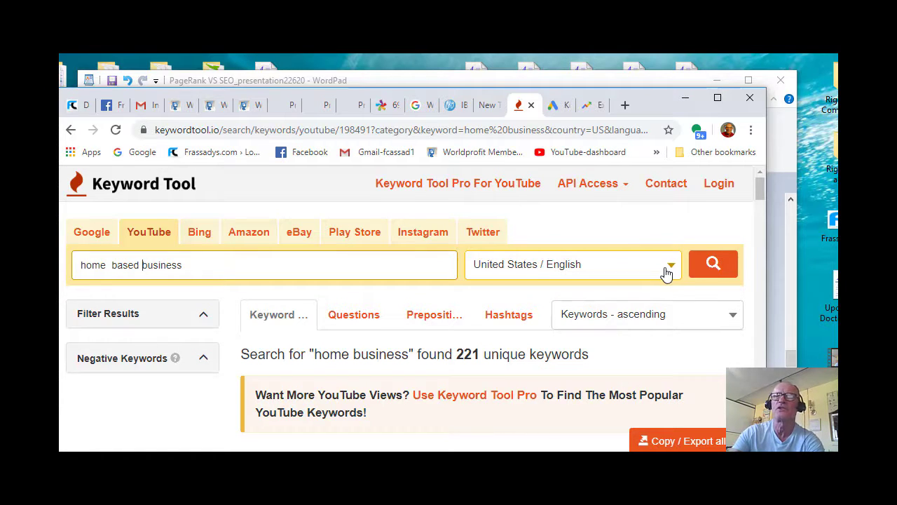
left_click(706, 265)
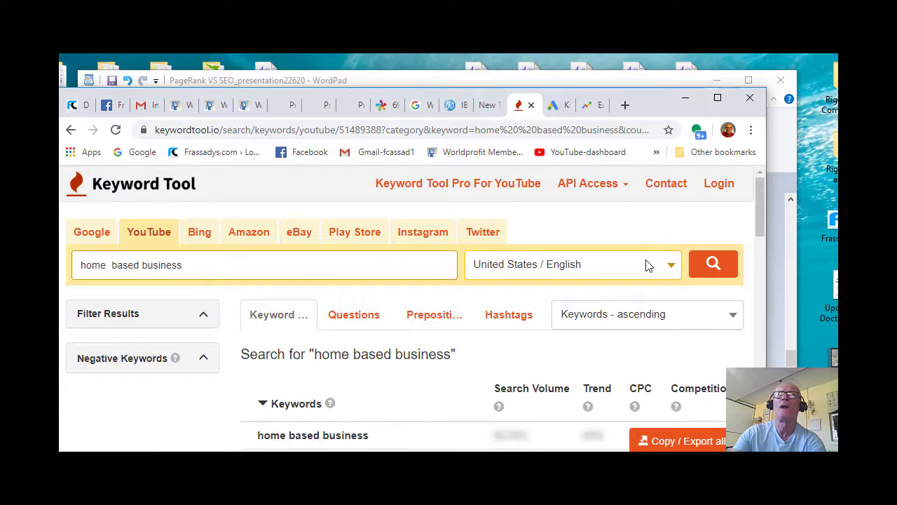
- Examine the search volume, trend, CPC and competition for "home based business" and the related keyword suggestions
scroll(505, 292, "down", 2)
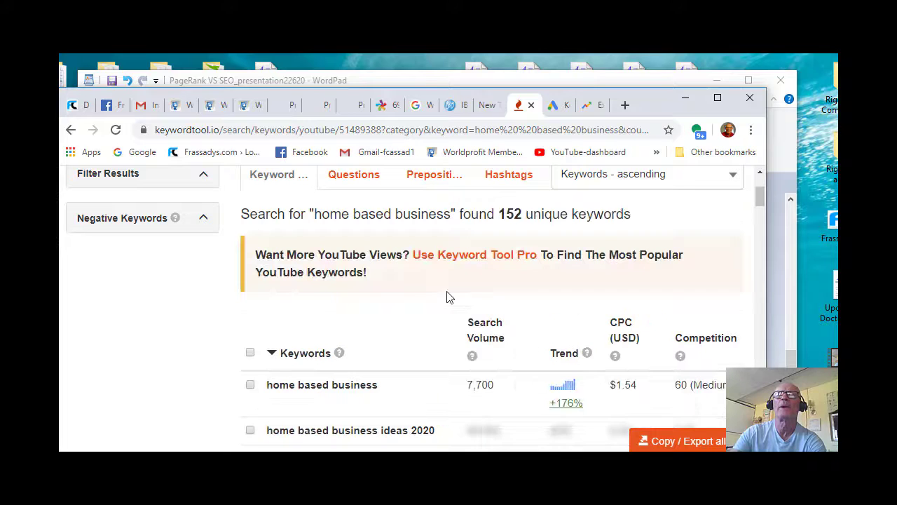
scroll(532, 284, "down", 1)
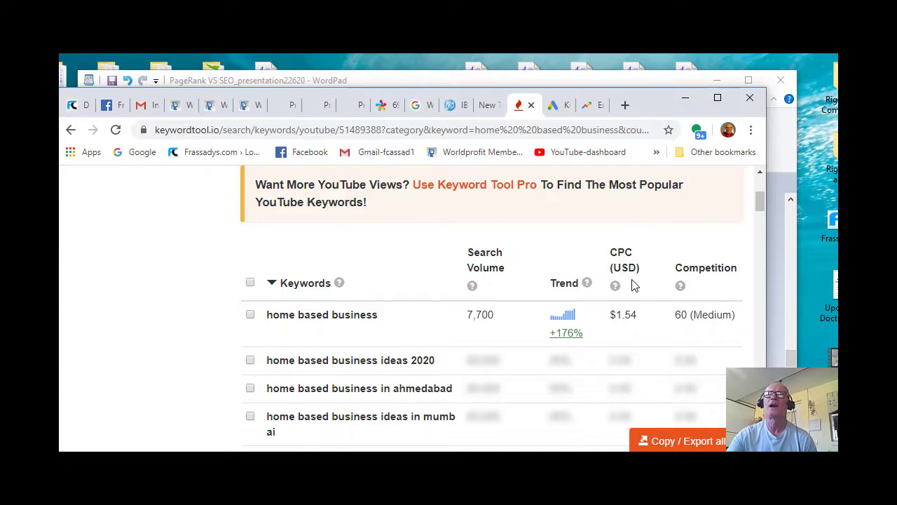
scroll(610, 300, "up", 3)
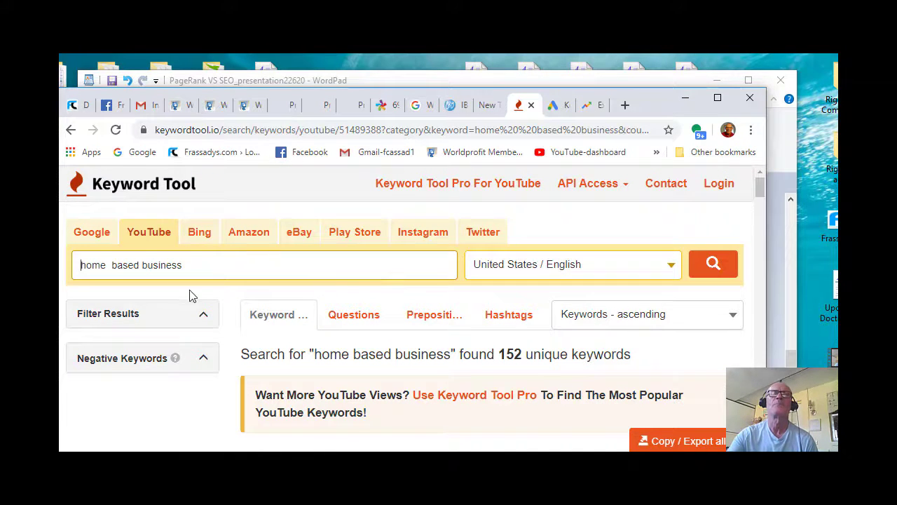
scroll(488, 330, "down", 2)
scroll(490, 320, "down", 1)
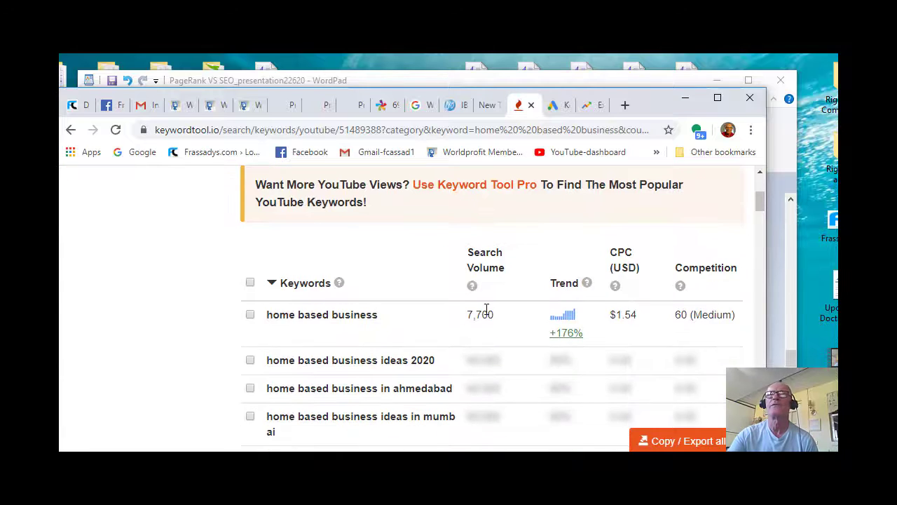
scroll(487, 309, "down", 1)
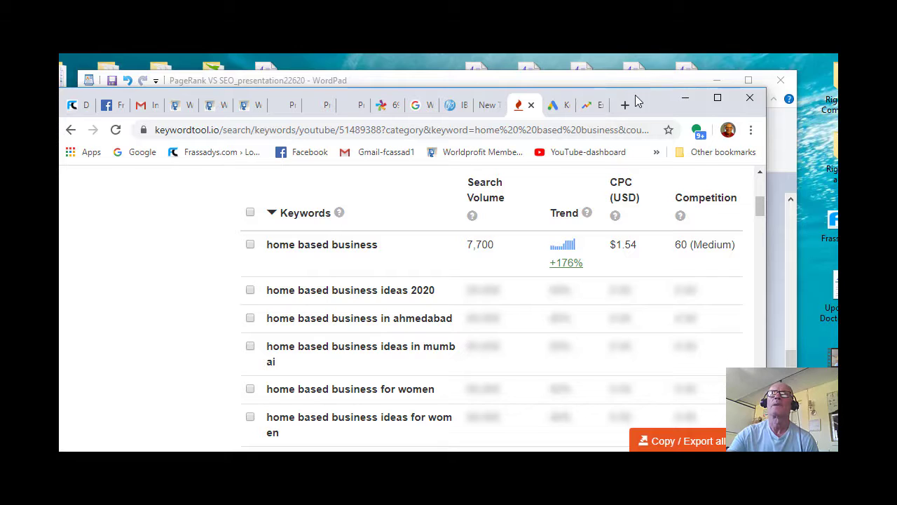
left_click_drag(641, 103, 644, 102)
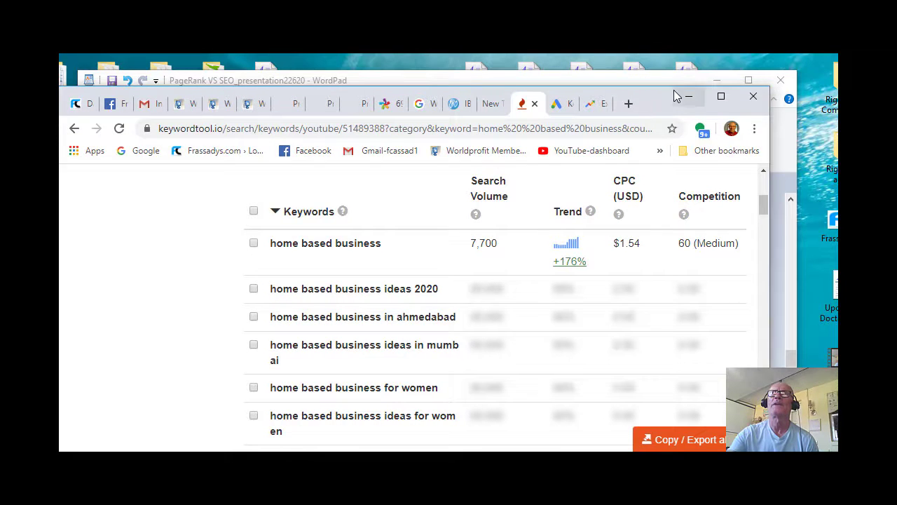
- Switch to the WordPad document and read the section with the Google Trends and Keyword Planner links
left_click(676, 95)
scroll(495, 249, "down", 2)
scroll(494, 248, "down", 1)
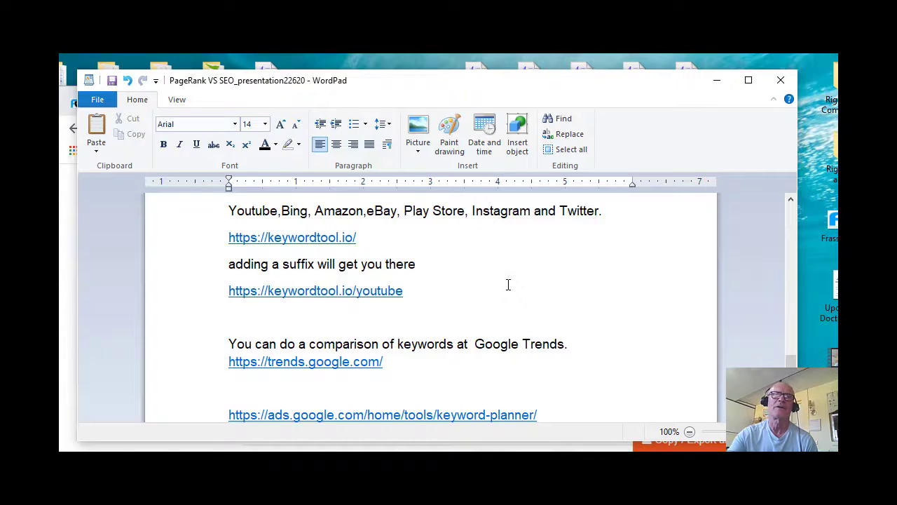
scroll(502, 280, "down", 1)
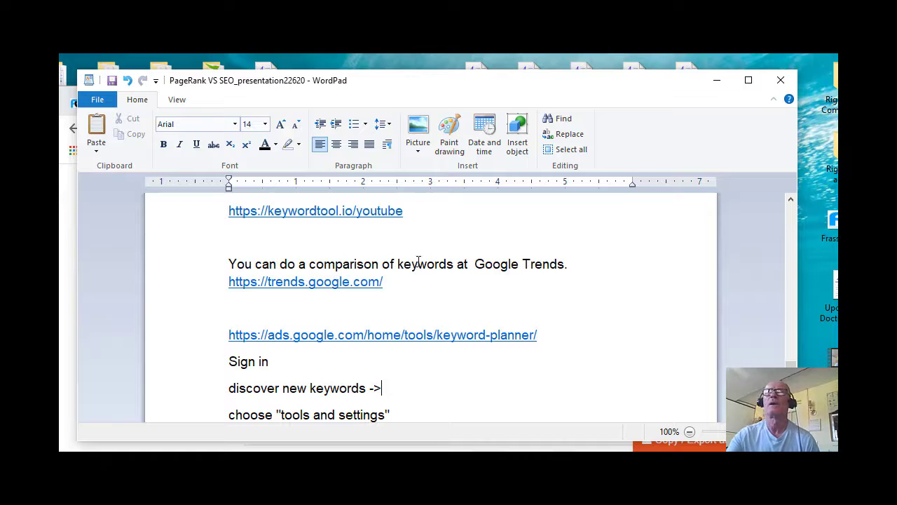
- Switch to Chrome and view the Google Ads Keyword Planner page and the Google Trends Explore page
left_click_drag(602, 92, 597, 149)
left_click(650, 103)
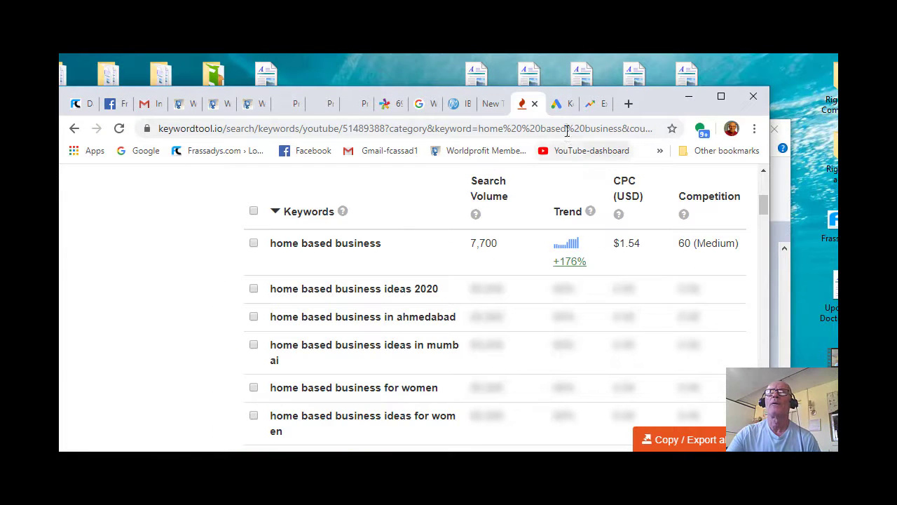
left_click(559, 104)
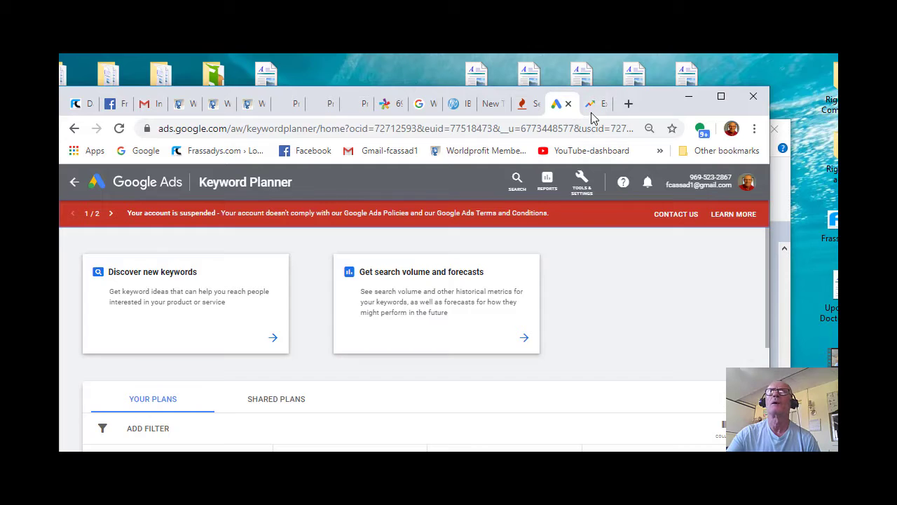
left_click(593, 105)
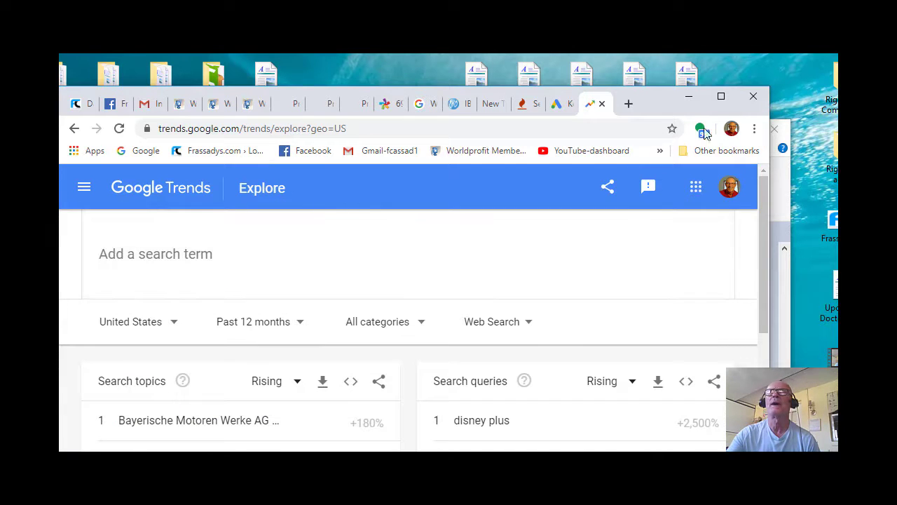
left_click_drag(656, 104, 670, 94)
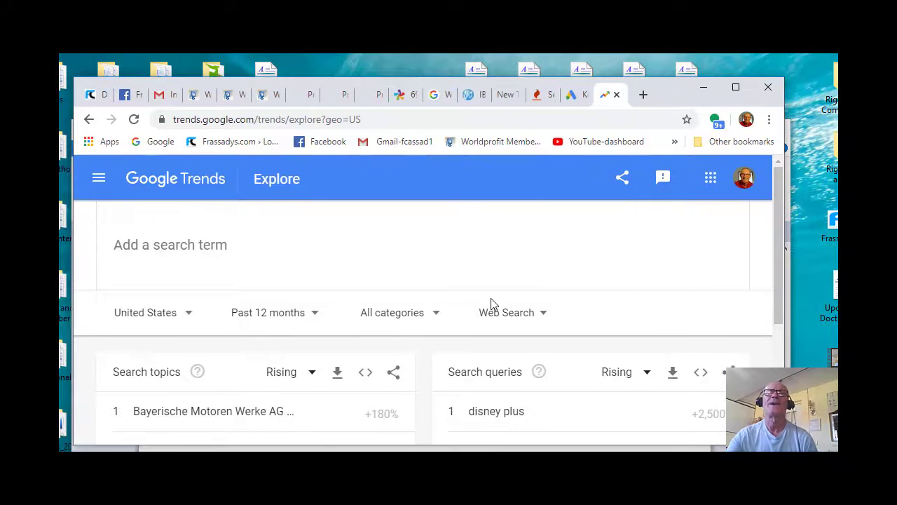
scroll(503, 261, "down", 1)
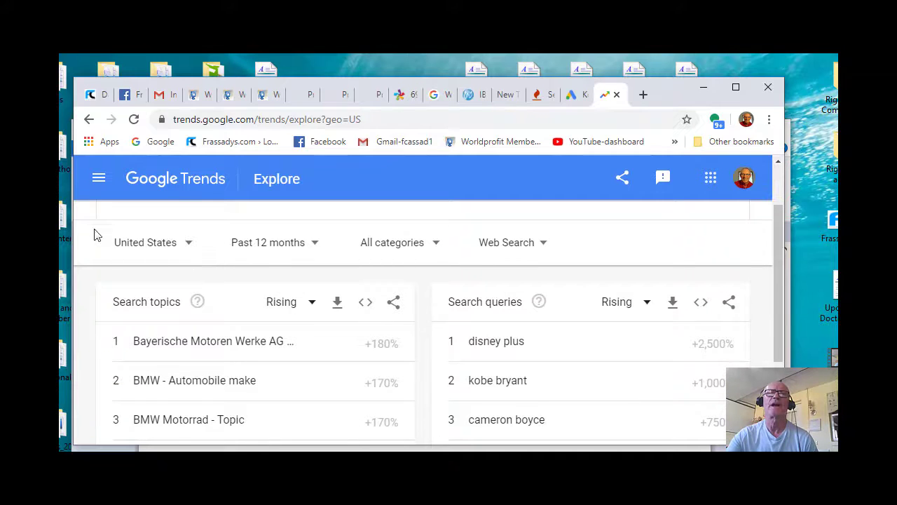
scroll(479, 281, "up", 1)
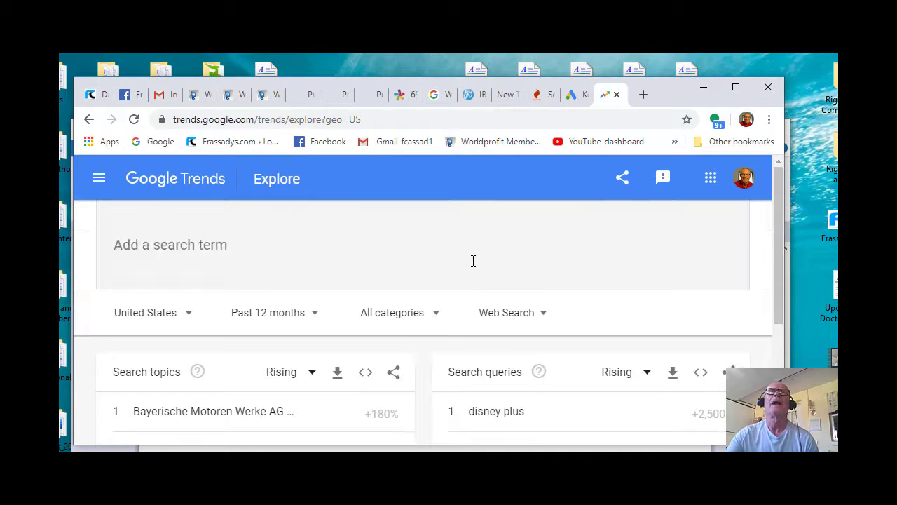
- Copy the keyword "home based business" from the Keyword Tool results list
left_click(178, 245)
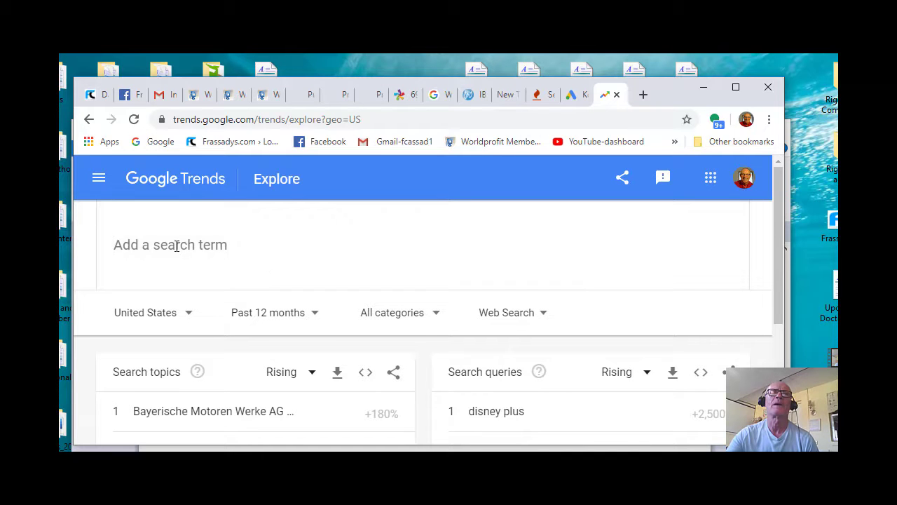
left_click(575, 105)
left_click(541, 103)
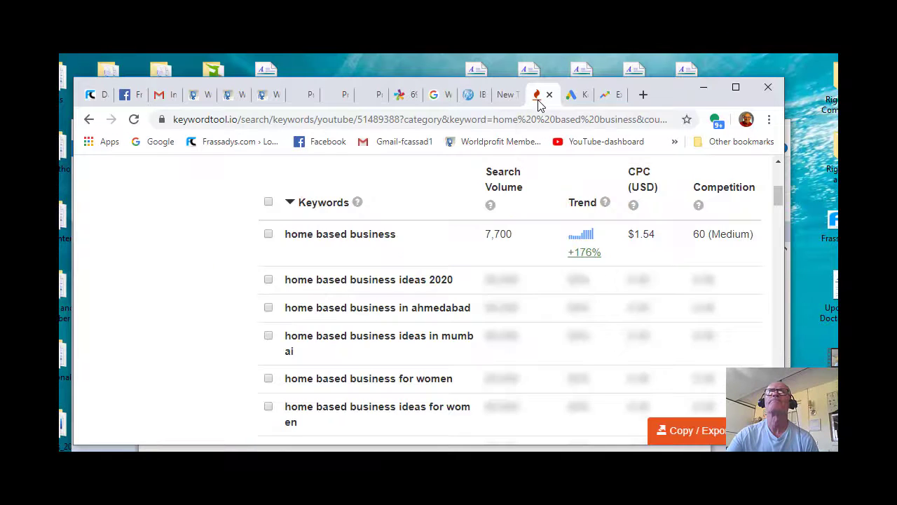
left_click_drag(406, 239, 287, 239)
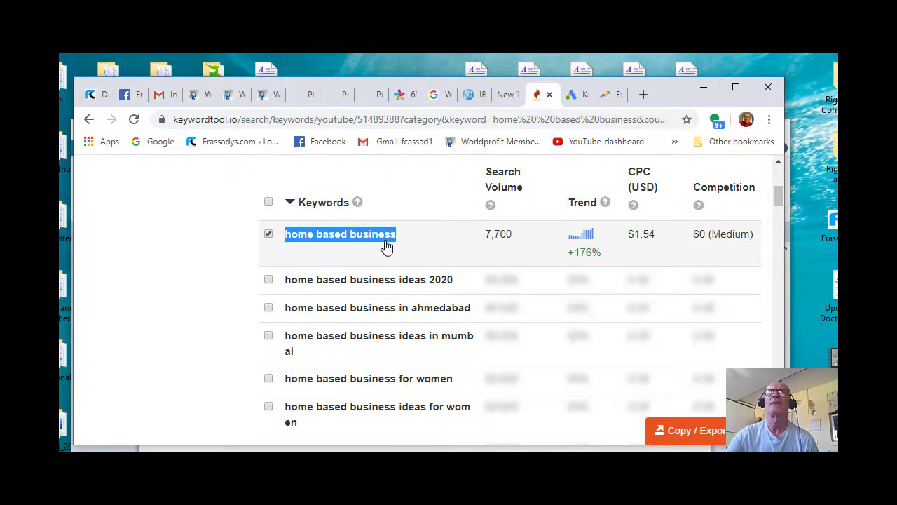
right_click(360, 243)
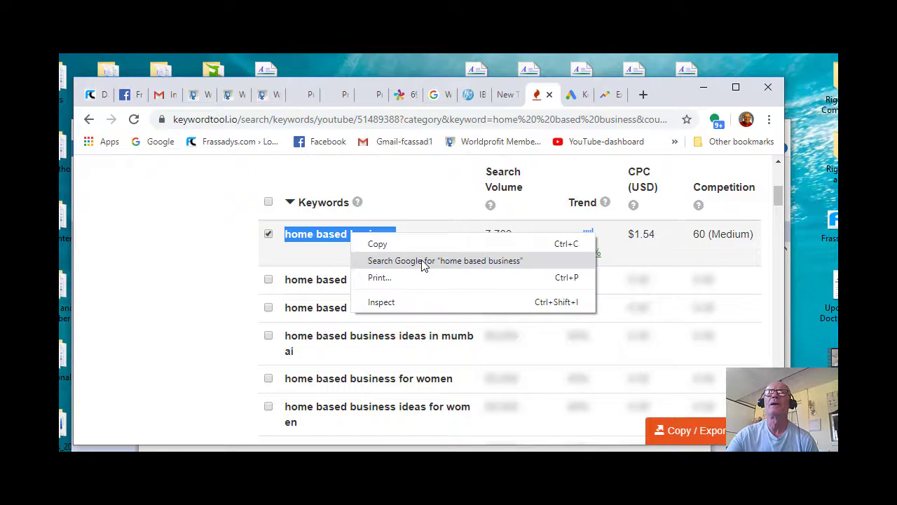
left_click(382, 244)
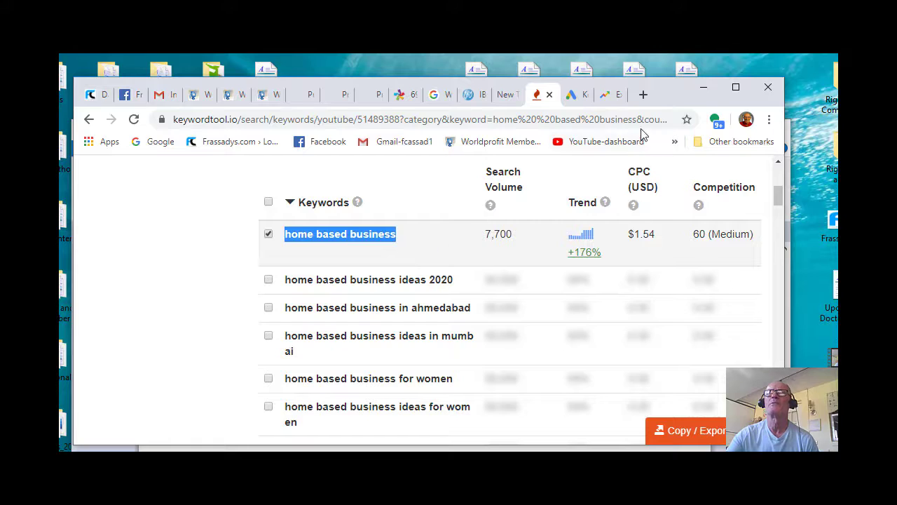
- Search Google Trends for the copied term "home based business" and view its interest-over-time chart
left_click(607, 97)
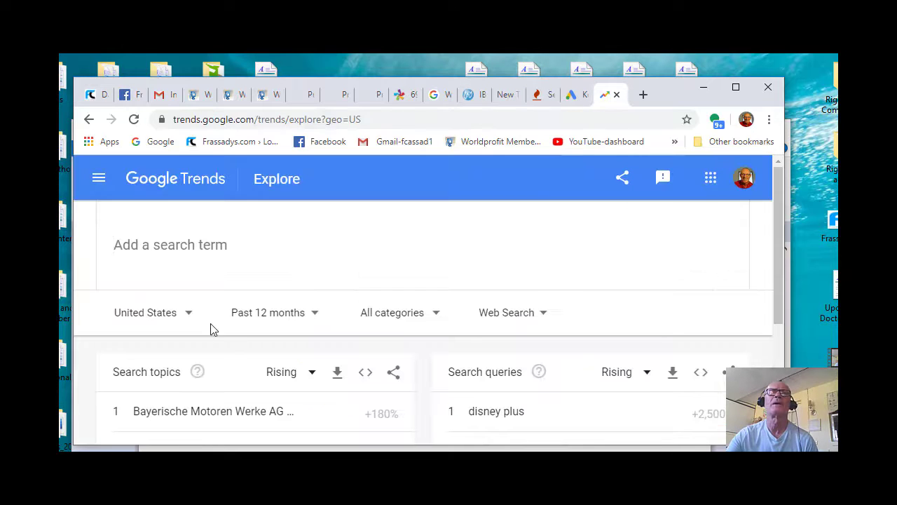
right_click(118, 244)
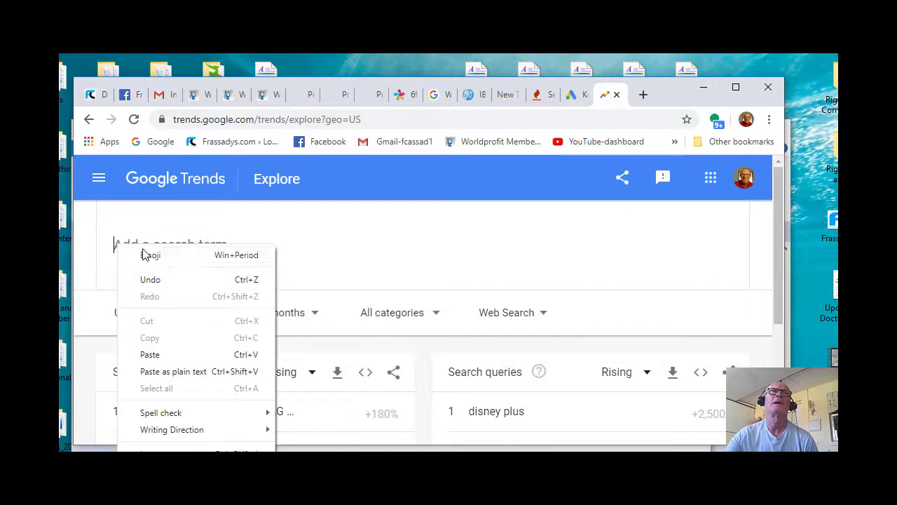
left_click(174, 356)
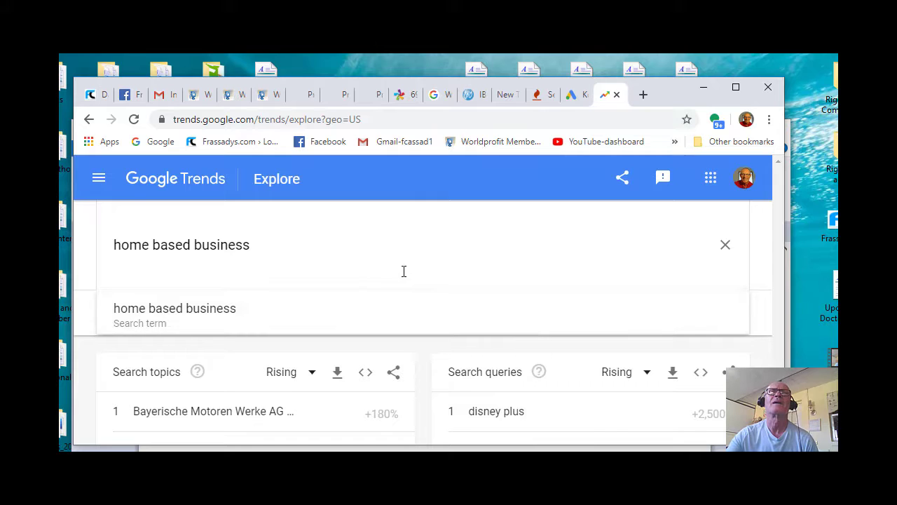
key("Return")
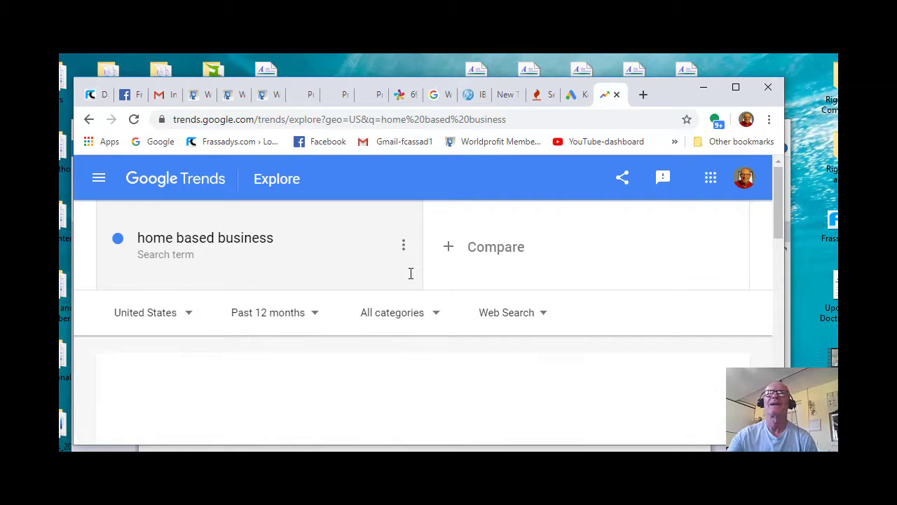
scroll(427, 286, "down", 4)
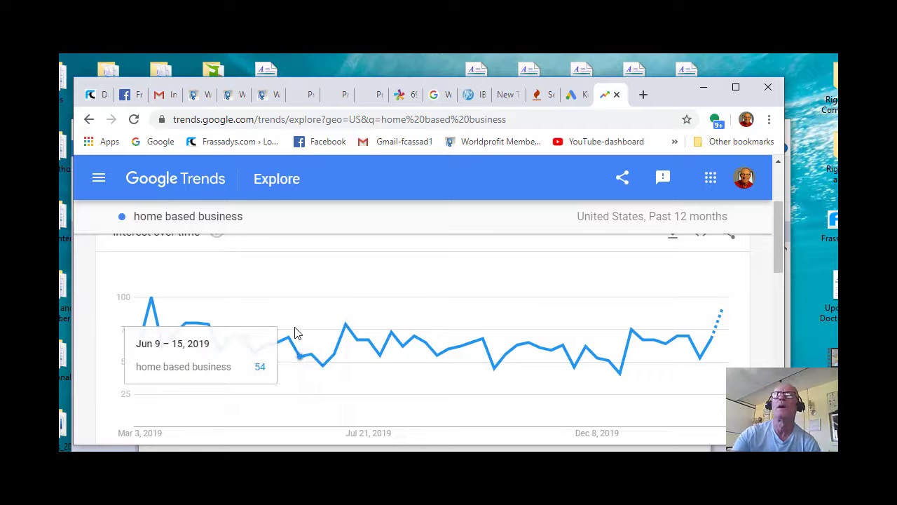
- Copy the keyword "home based business for women" from the Keyword Tool results list
left_click(575, 101)
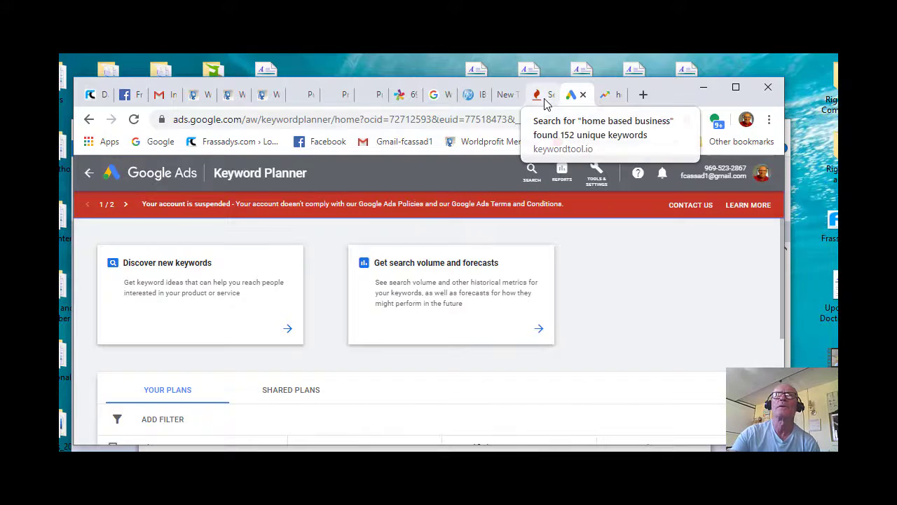
left_click(541, 101)
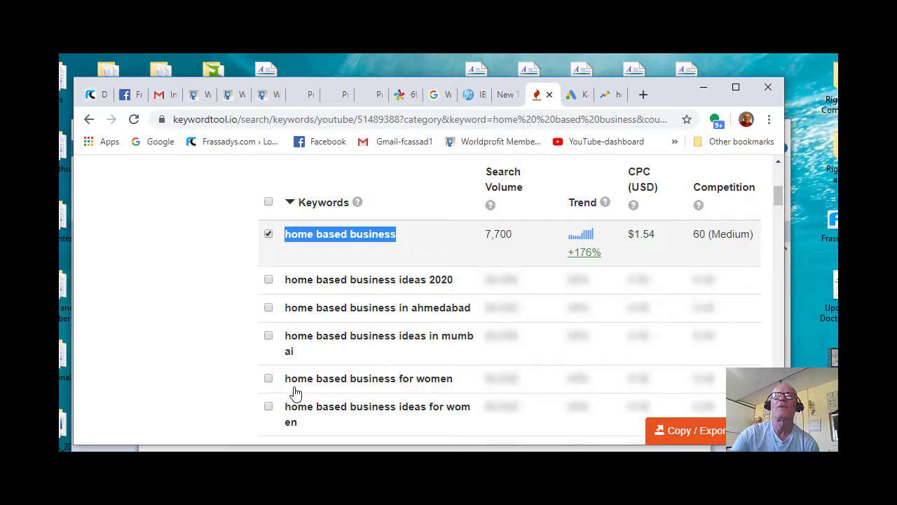
left_click_drag(284, 380, 453, 385)
right_click(414, 383)
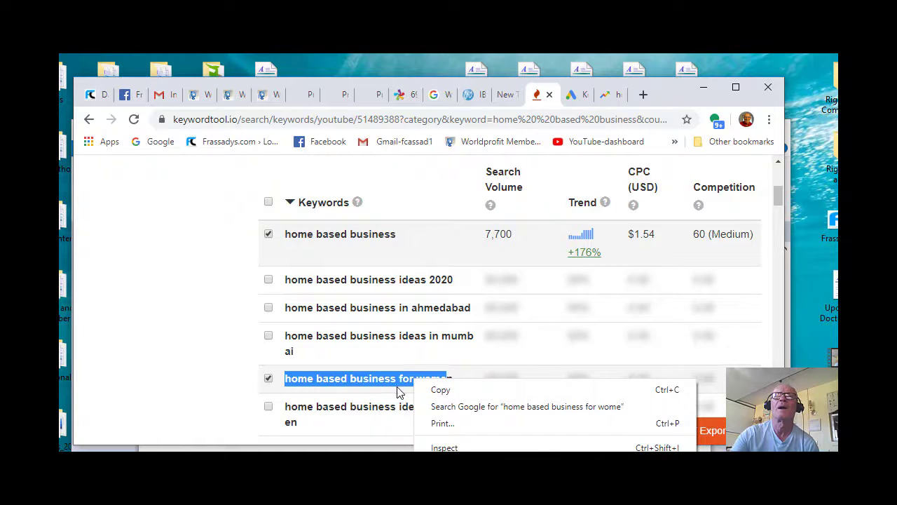
left_click_drag(379, 390, 384, 398)
left_click(382, 363)
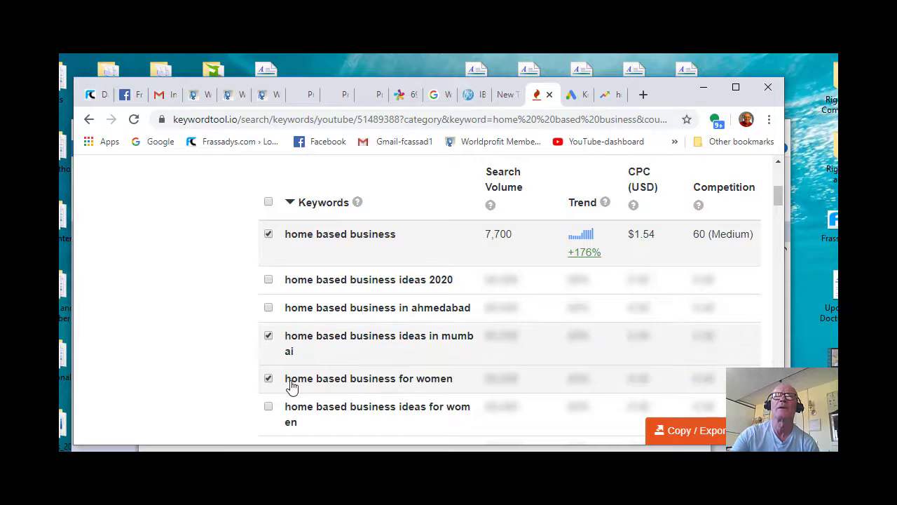
left_click_drag(285, 383, 452, 390)
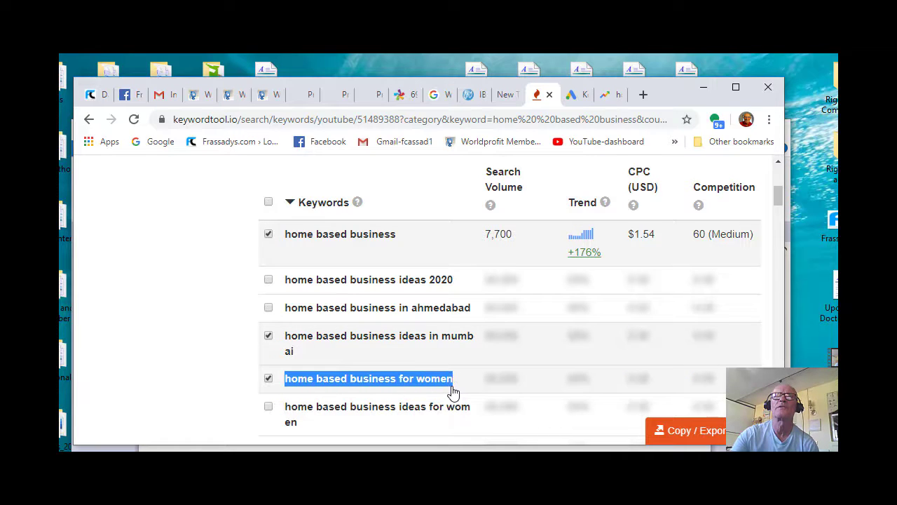
right_click(430, 391)
left_click(454, 395)
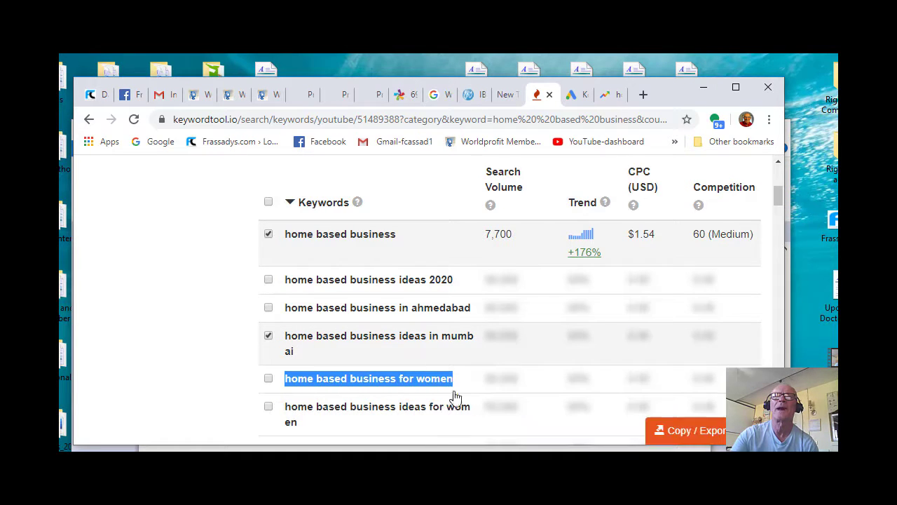
- Add "home based business for women" as a comparison term to "home based business" in Google Trends
left_click(608, 103)
scroll(426, 245, "up", 2)
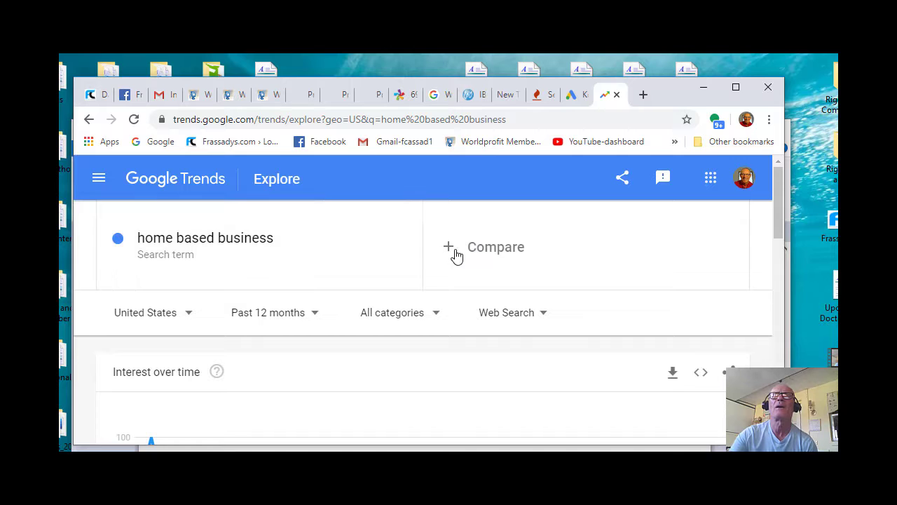
left_click(448, 250)
right_click(453, 248)
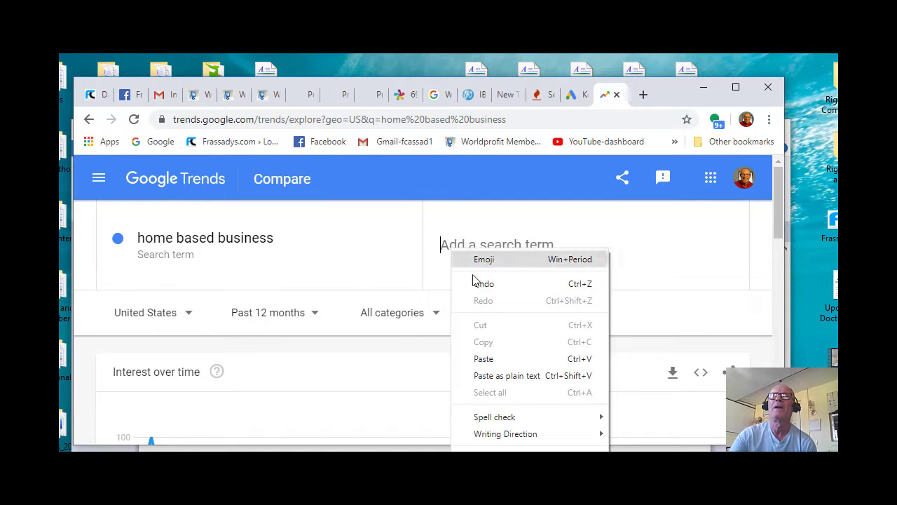
left_click(504, 381)
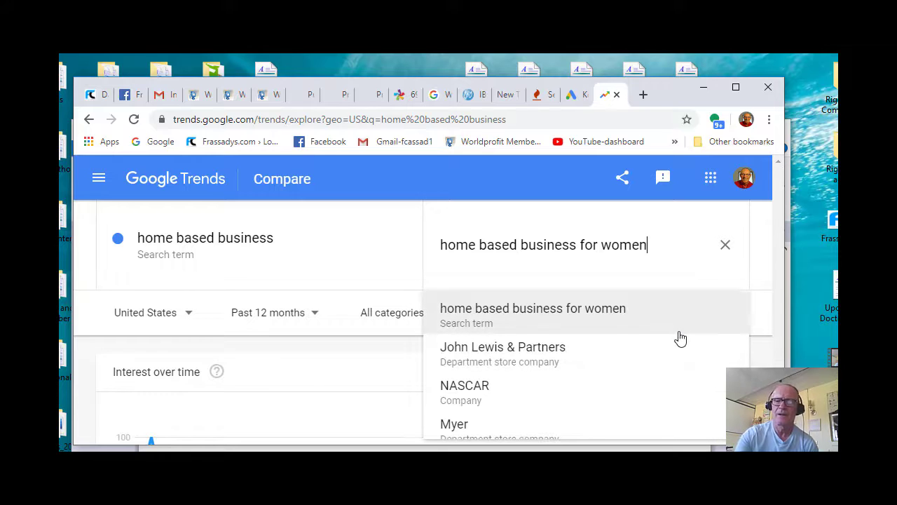
left_click(680, 333)
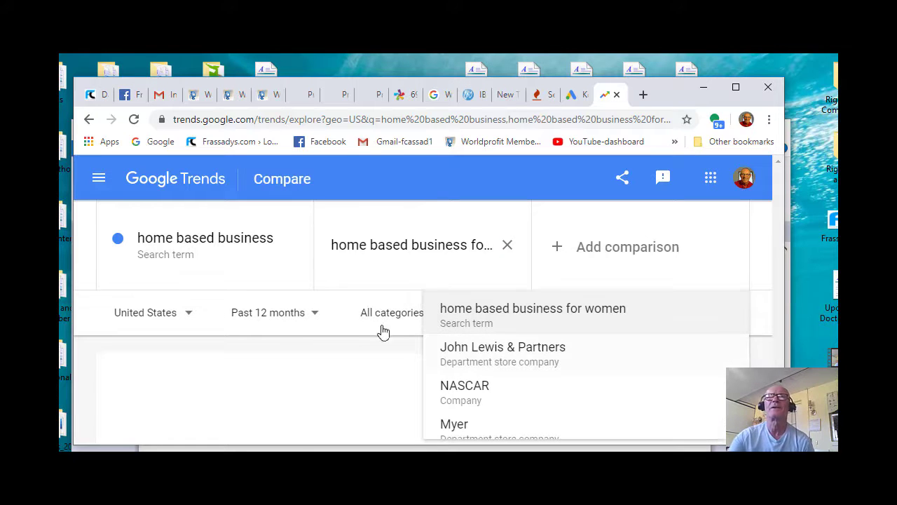
left_click(414, 244)
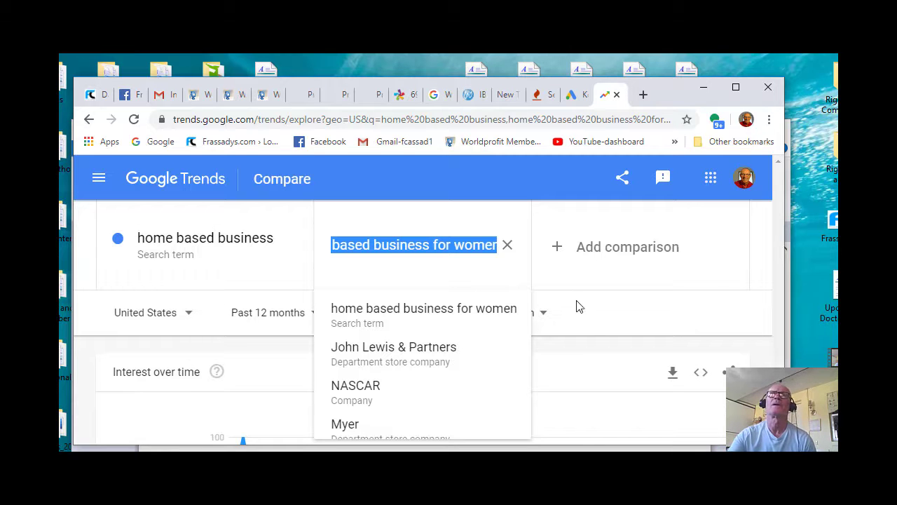
left_click(635, 329)
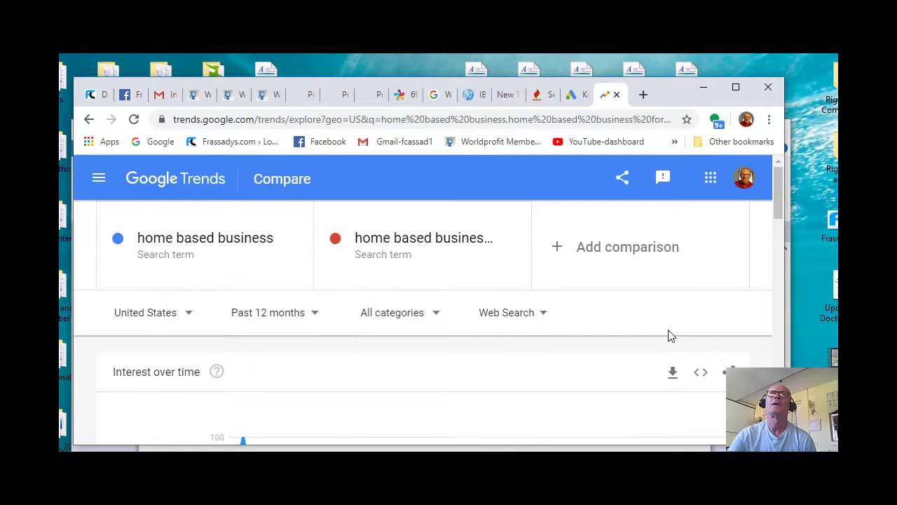
- Examine the interest-over-time chart comparing the two search terms for the United States over the past 12 months
scroll(557, 328, "down", 3)
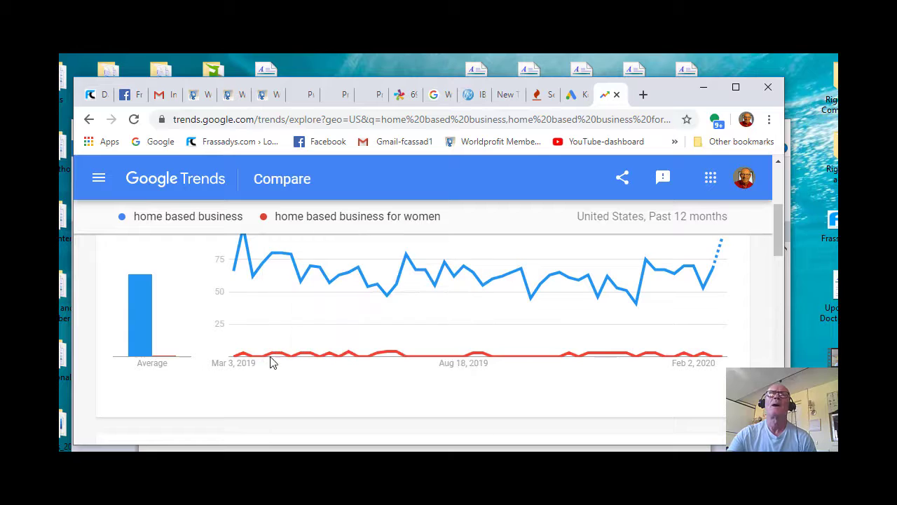
scroll(192, 309, "up", 4)
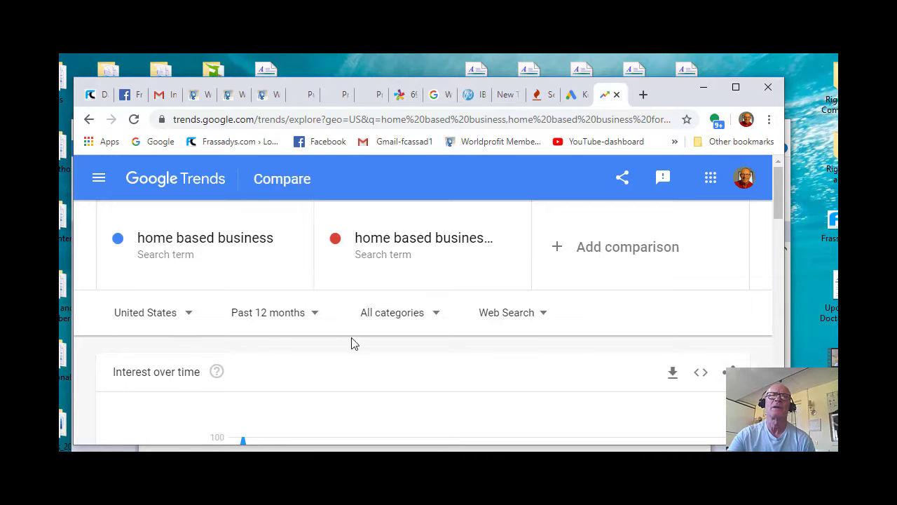
scroll(343, 329, "down", 3)
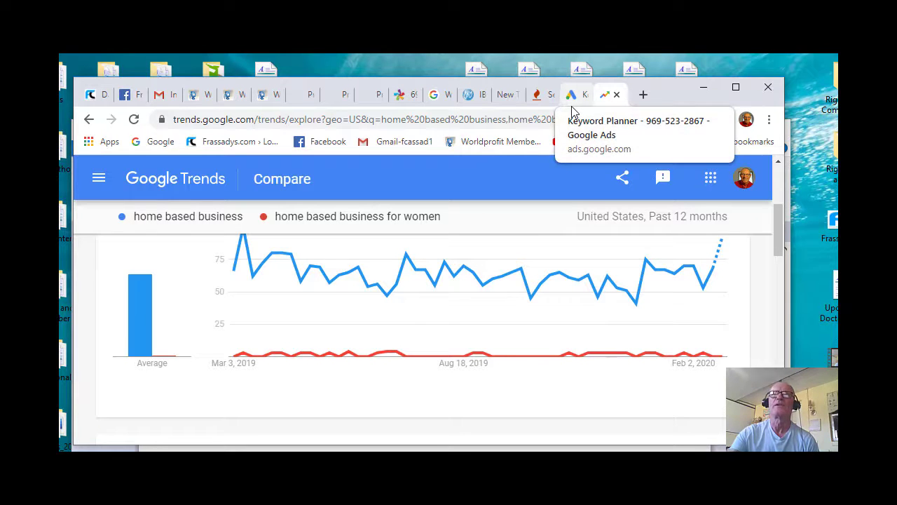
- Copy the keyword "home based business ideas 2020" from the Keyword Tool results list
left_click(540, 106)
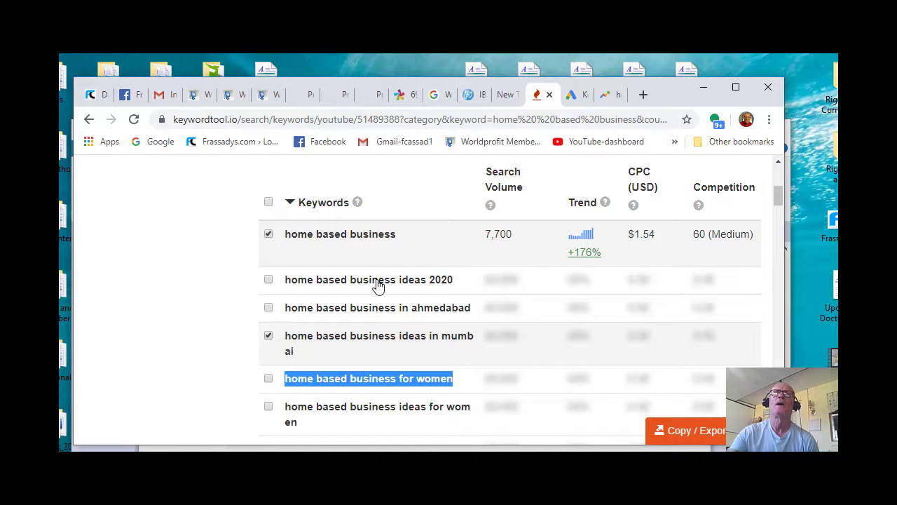
left_click_drag(282, 285, 457, 287)
left_click(409, 292)
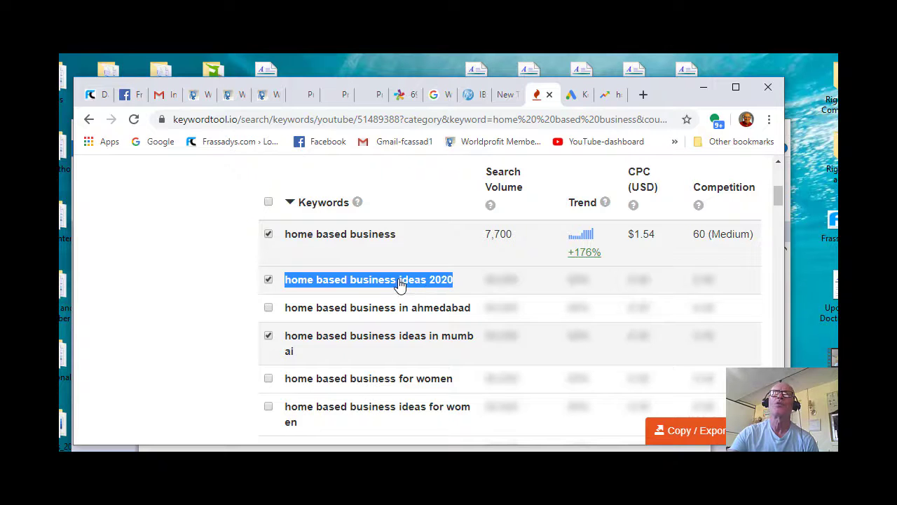
right_click(399, 283)
left_click(426, 294)
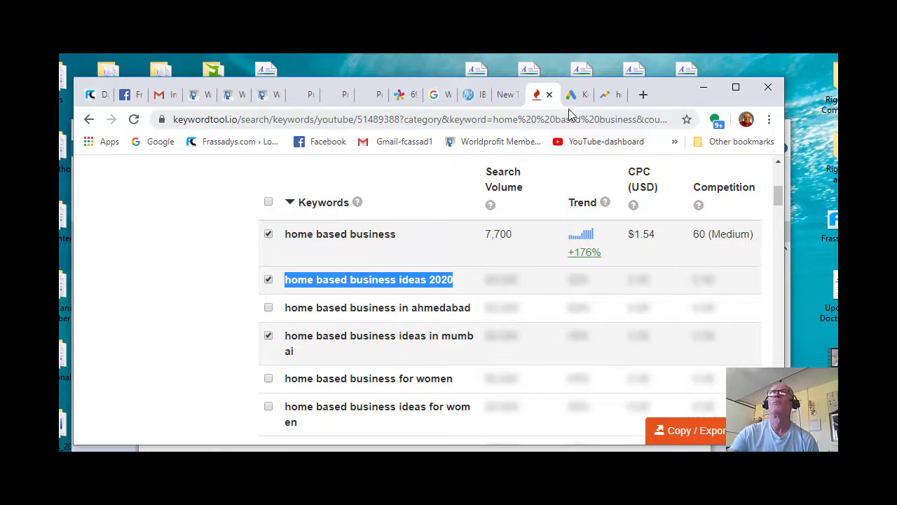
- Add the copied "home based business ideas 2020" as a third comparison term in Google Trends
left_click(573, 103)
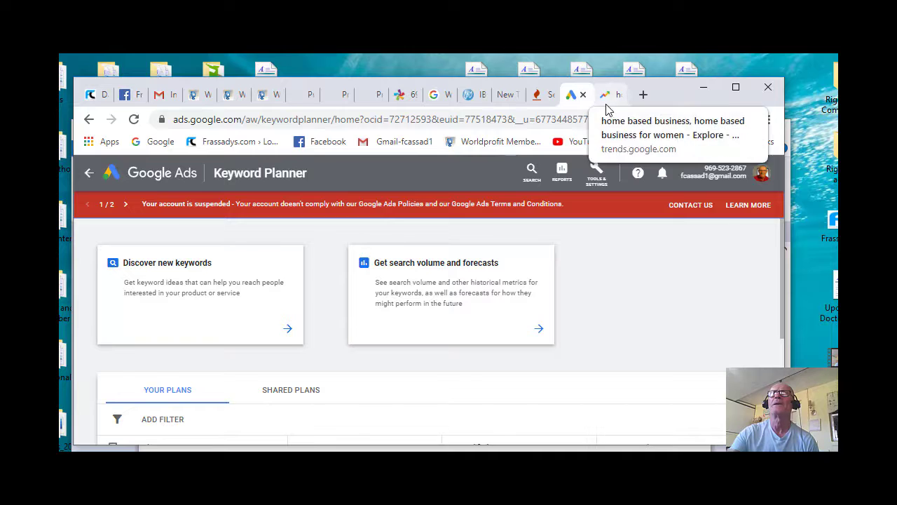
left_click(606, 104)
scroll(585, 252, "up", 2)
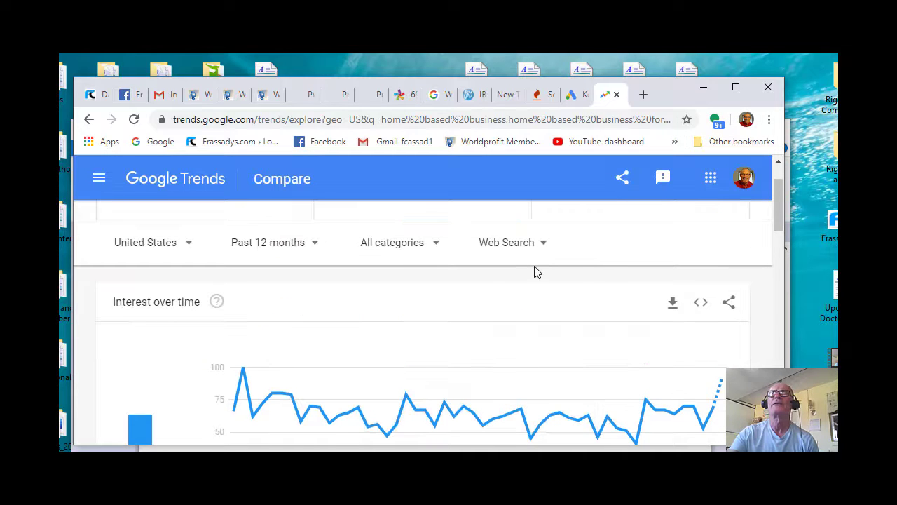
scroll(463, 301, "up", 1)
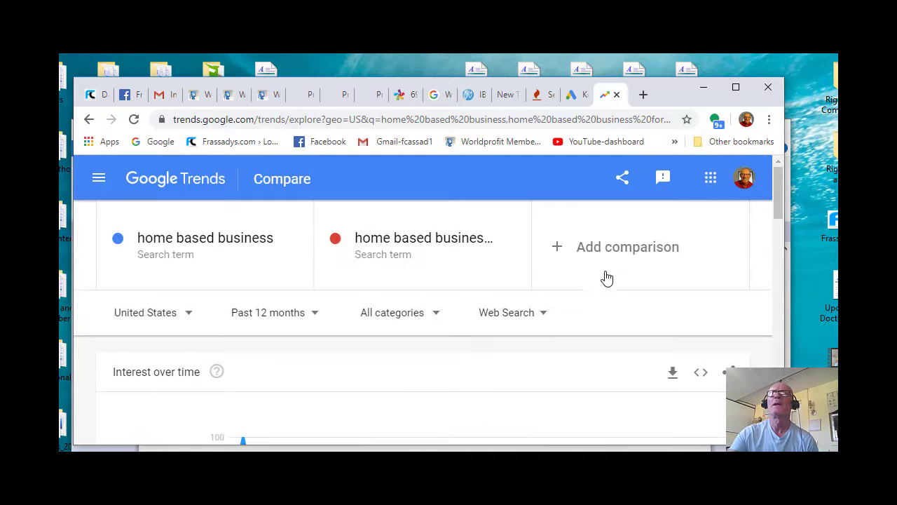
left_click(559, 254)
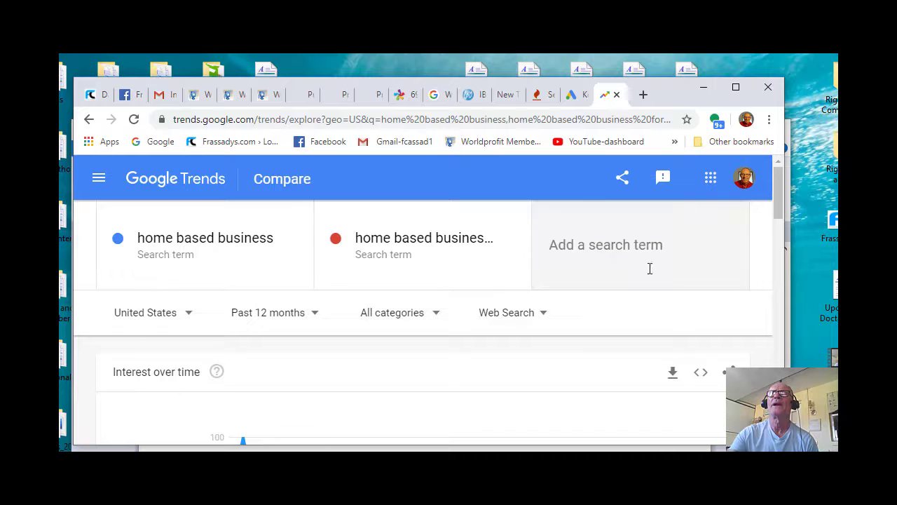
right_click(554, 245)
left_click(604, 356)
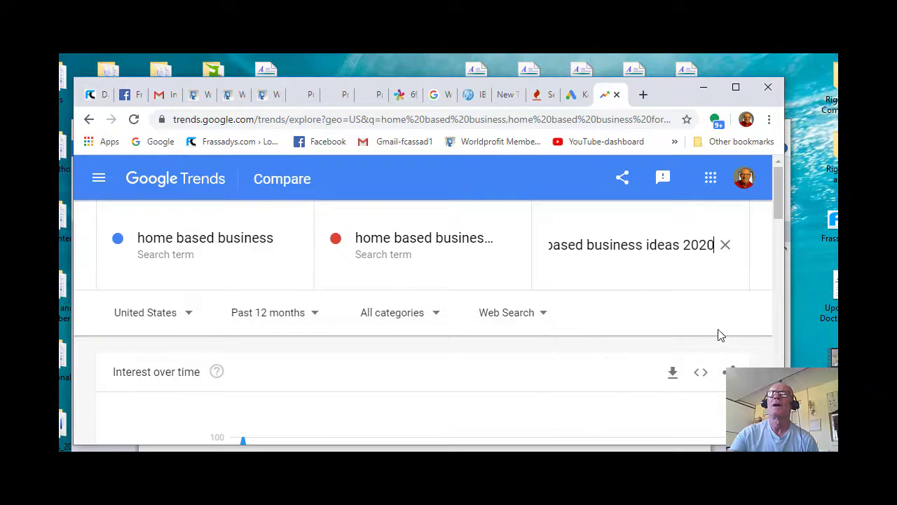
key("Return")
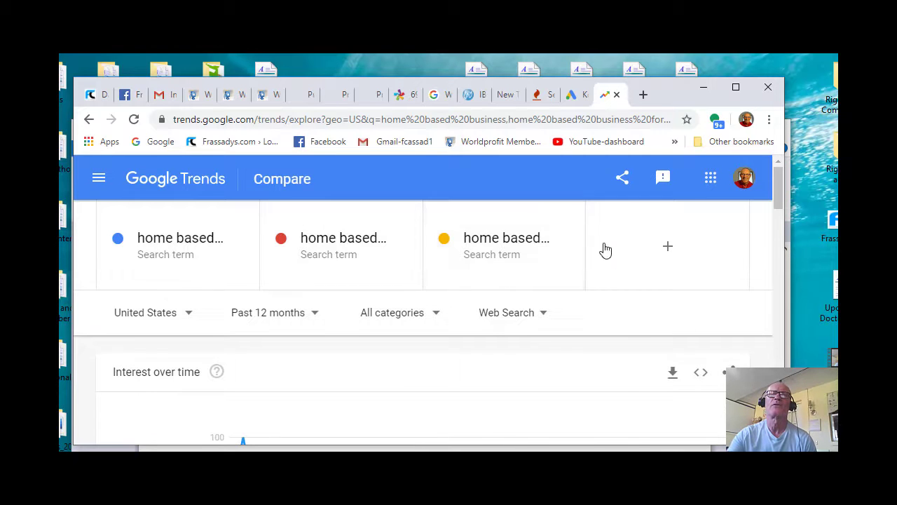
- Examine the interest-over-time chart comparing the three home based business search terms
scroll(601, 250, "down", 2)
scroll(601, 249, "down", 1)
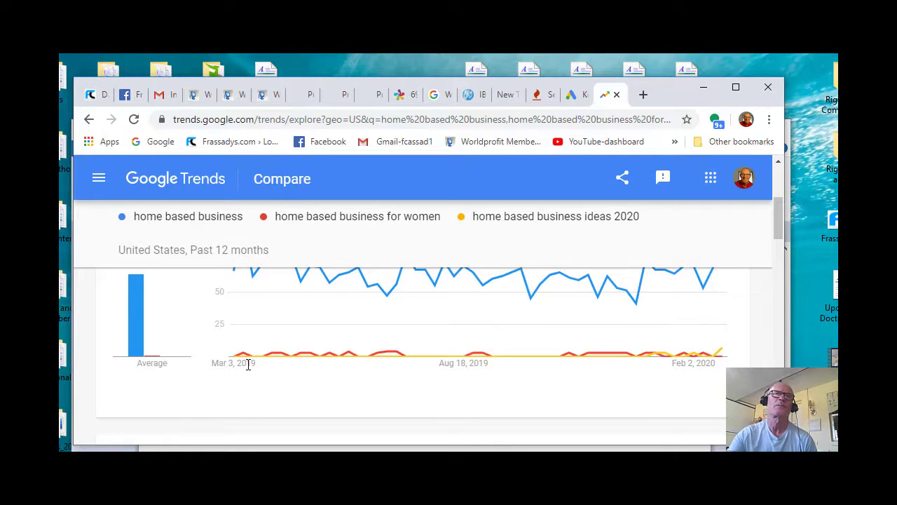
scroll(201, 376, "up", 2)
scroll(214, 364, "down", 1)
scroll(209, 376, "down", 1)
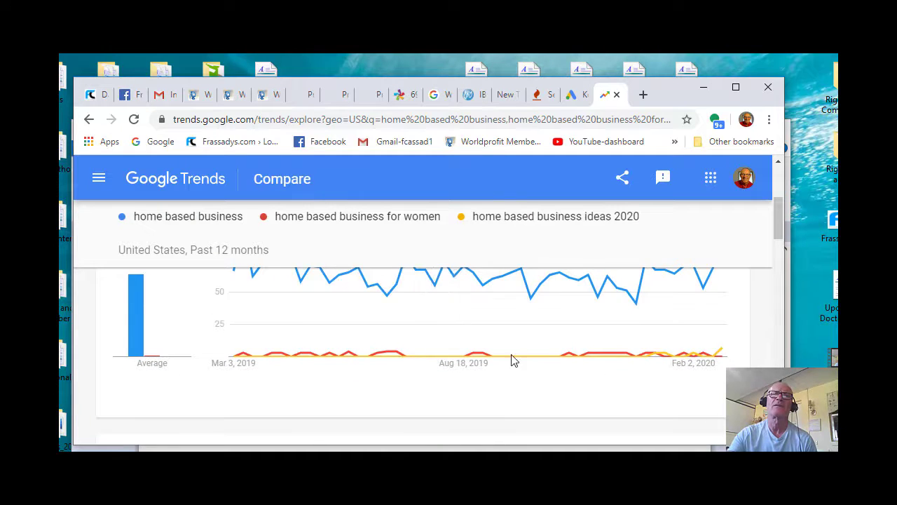
scroll(701, 323, "up", 2)
scroll(593, 315, "up", 1)
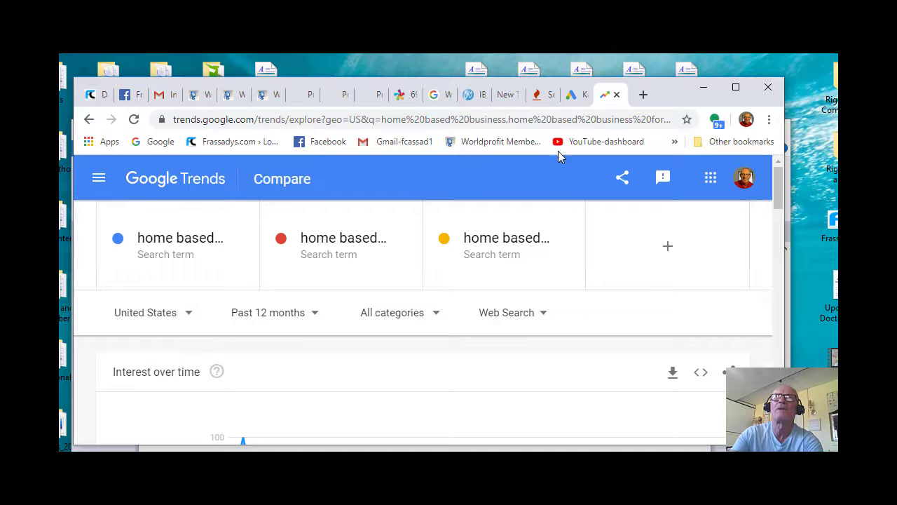
- Switch to the PageRank VS SEO presentation in WordPad and read the Google Ads Keyword Planner instructions
left_click(571, 103)
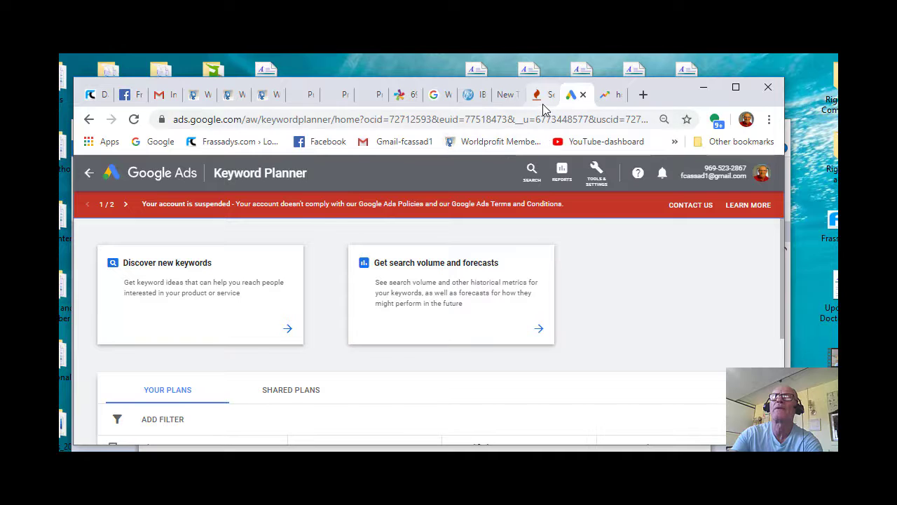
left_click(543, 102)
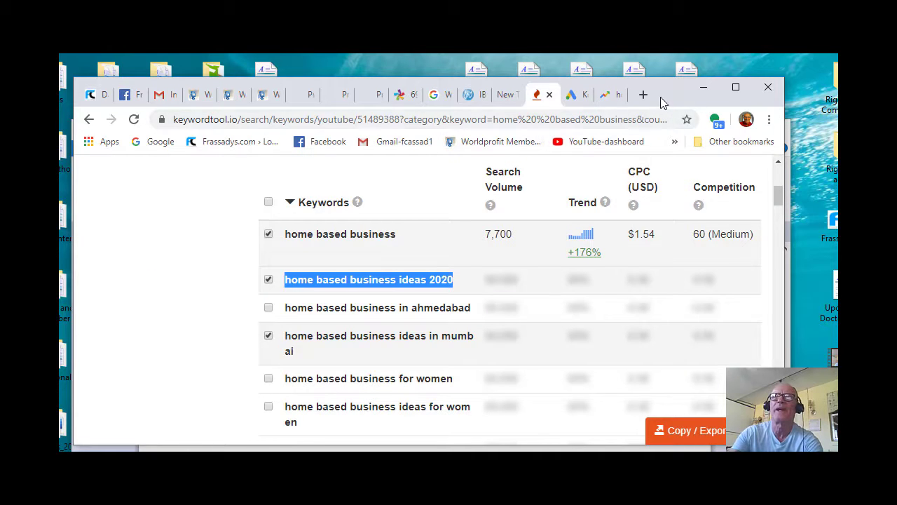
left_click_drag(661, 96, 663, 158)
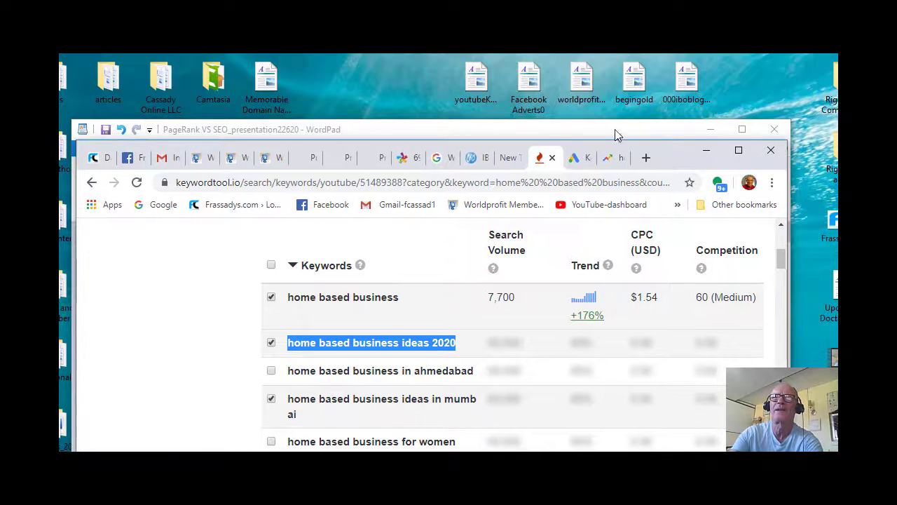
left_click(489, 129)
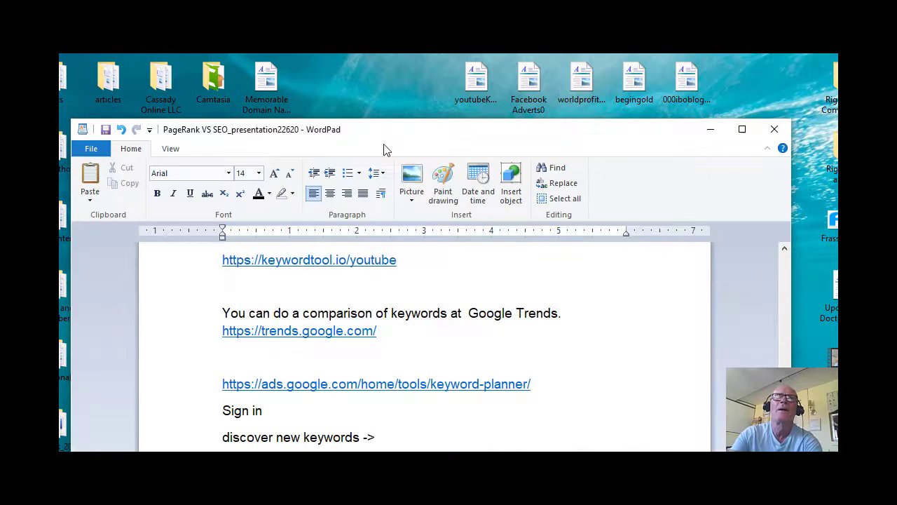
left_click_drag(423, 142, 421, 96)
scroll(459, 259, "down", 2)
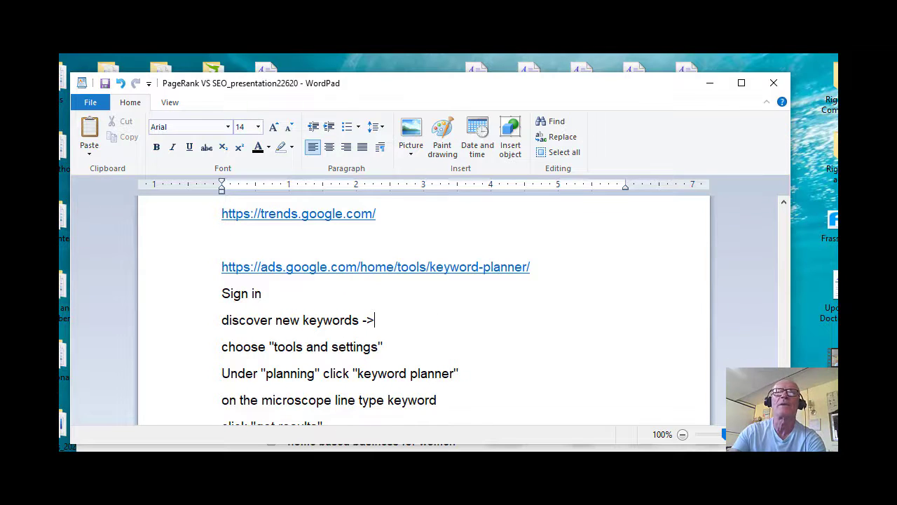
- Switch back to Google Ads in the browser and open Keyword Planner from the planning tools
key("alt+Tab")
left_click_drag(666, 155, 672, 94)
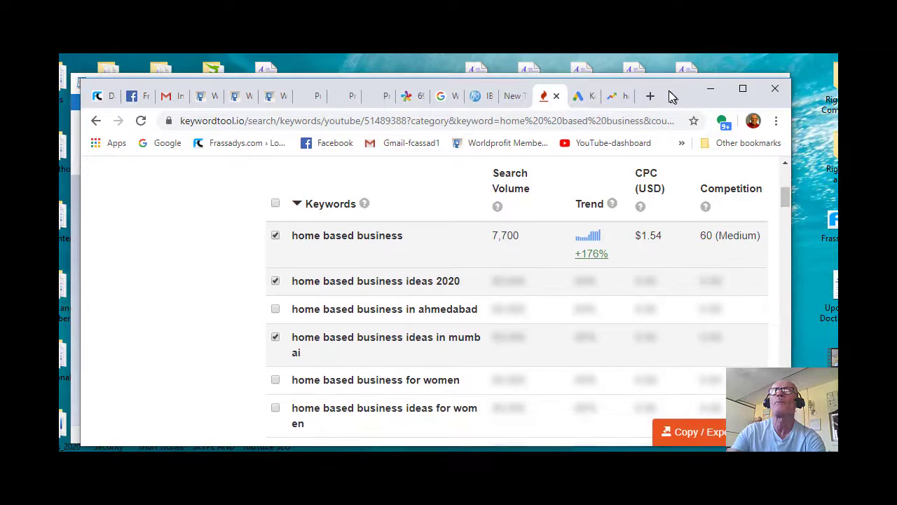
left_click(583, 96)
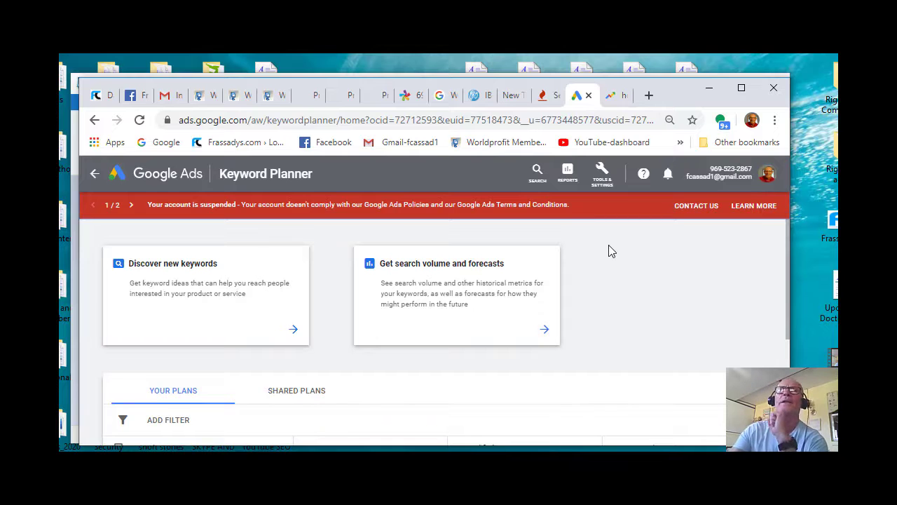
left_click(602, 180)
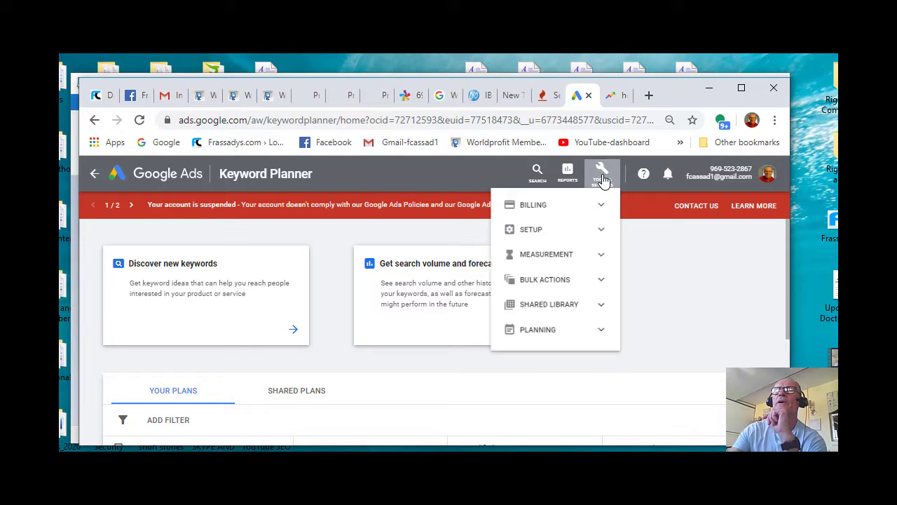
left_click(535, 344)
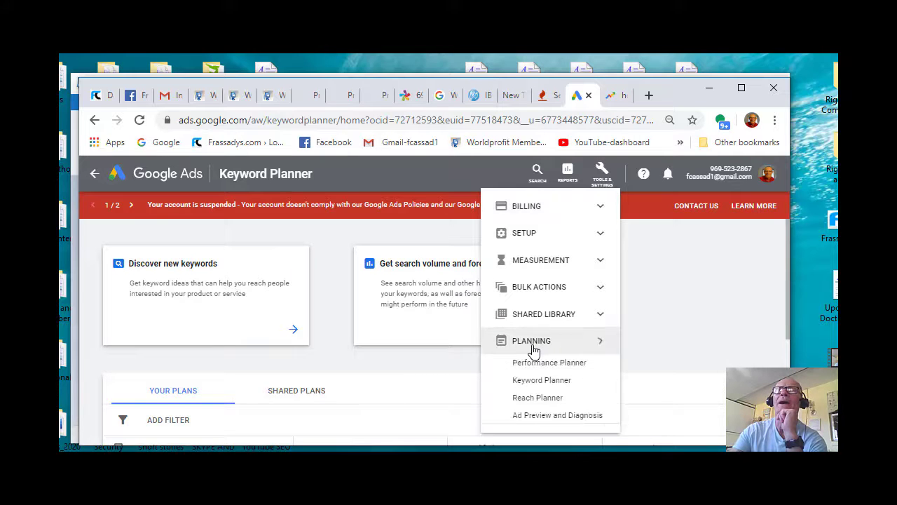
left_click(550, 387)
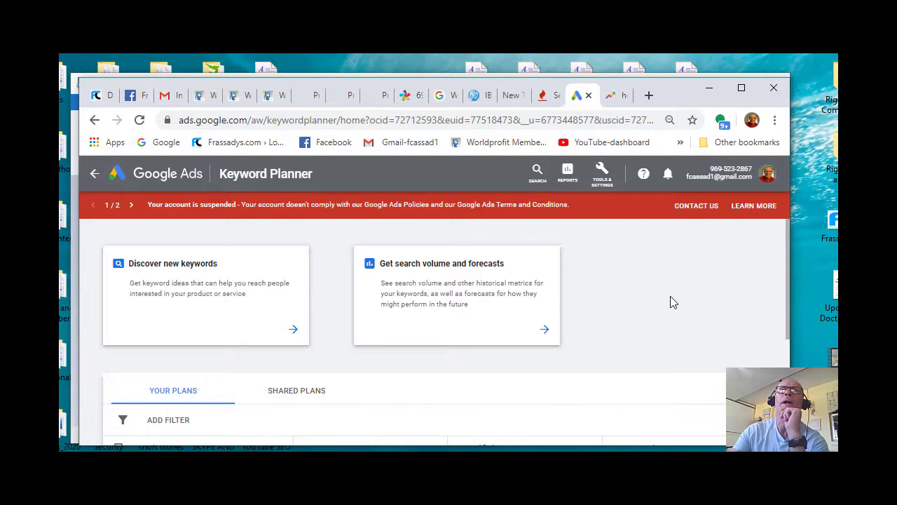
- Get keyword ideas for "home based business" with Discover new keywords and review the results table
scroll(662, 325, "down", 1)
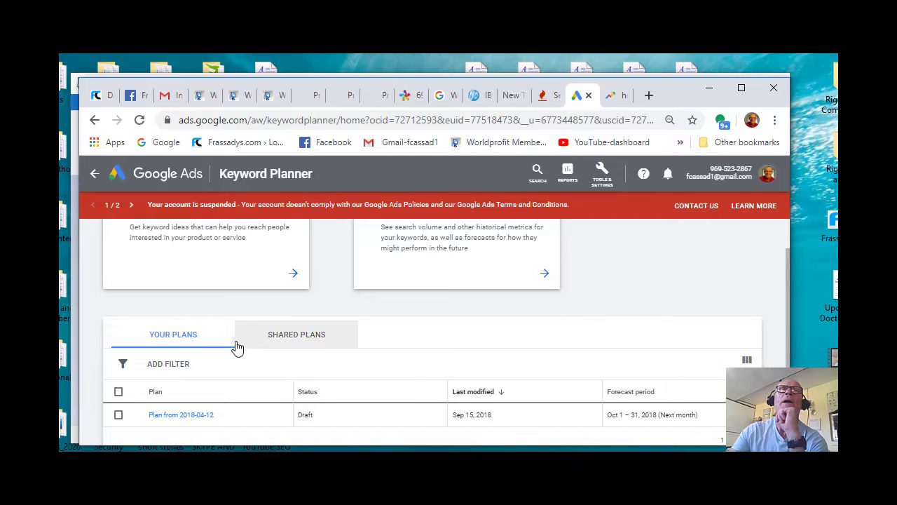
scroll(434, 340, "up", 1)
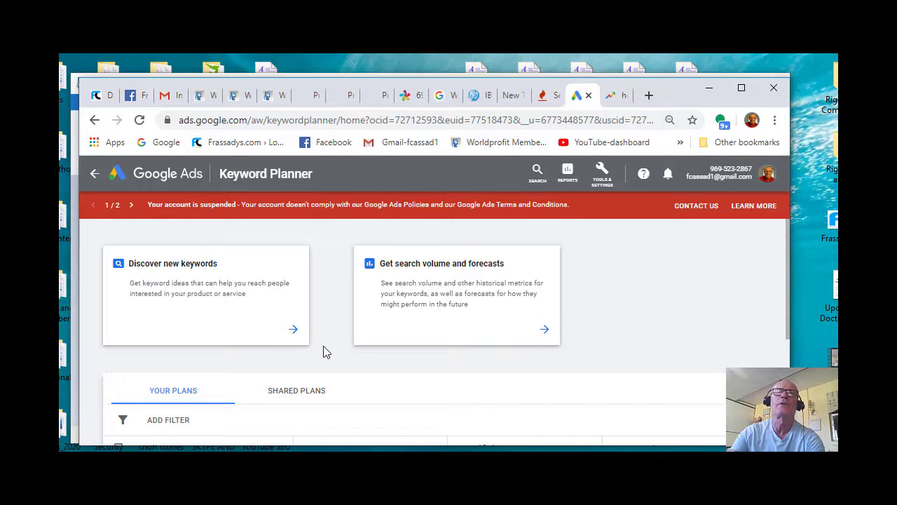
left_click(293, 329)
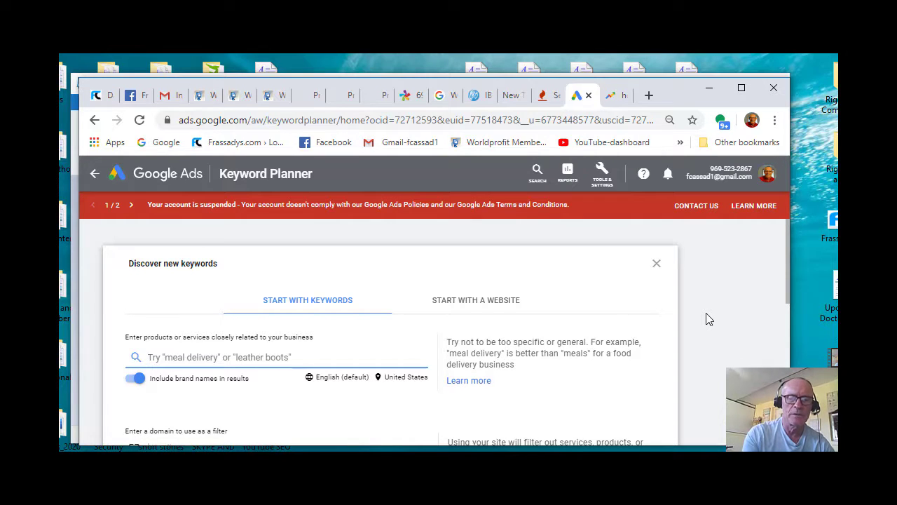
type("home based b")
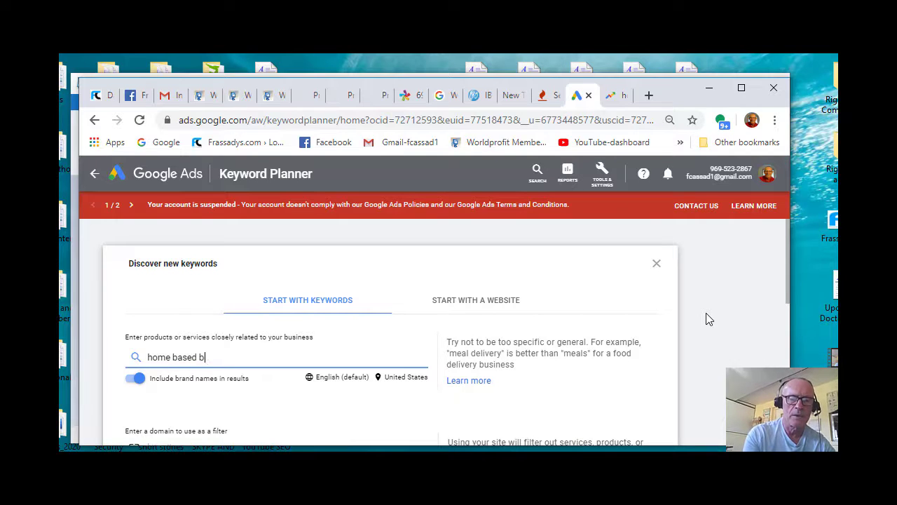
type("usiness")
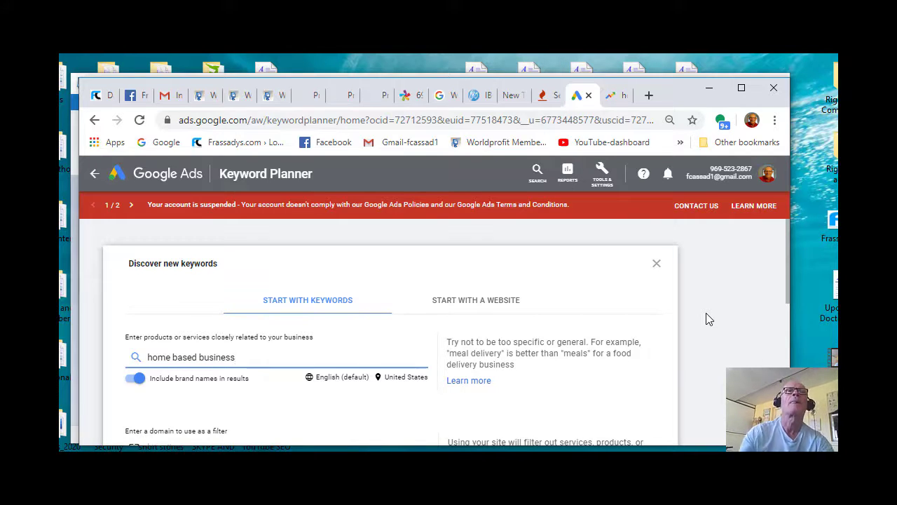
key("Return")
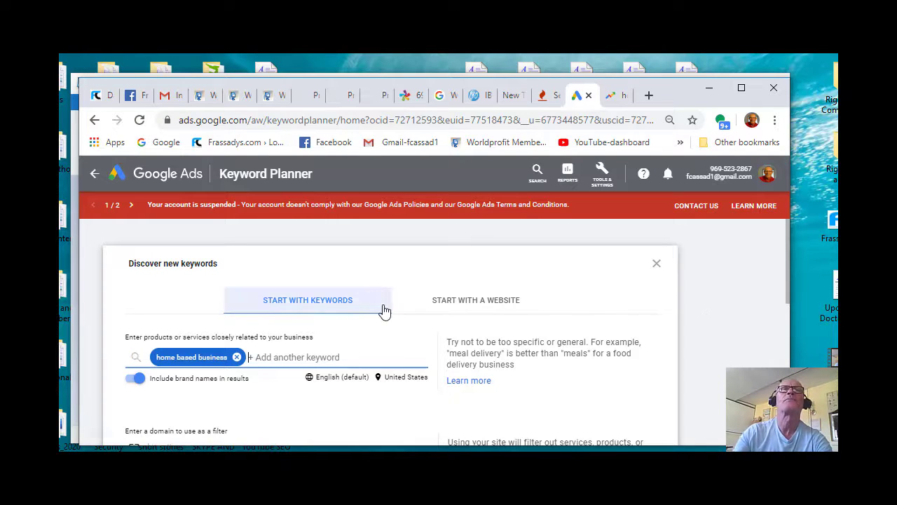
scroll(382, 307, "down", 2)
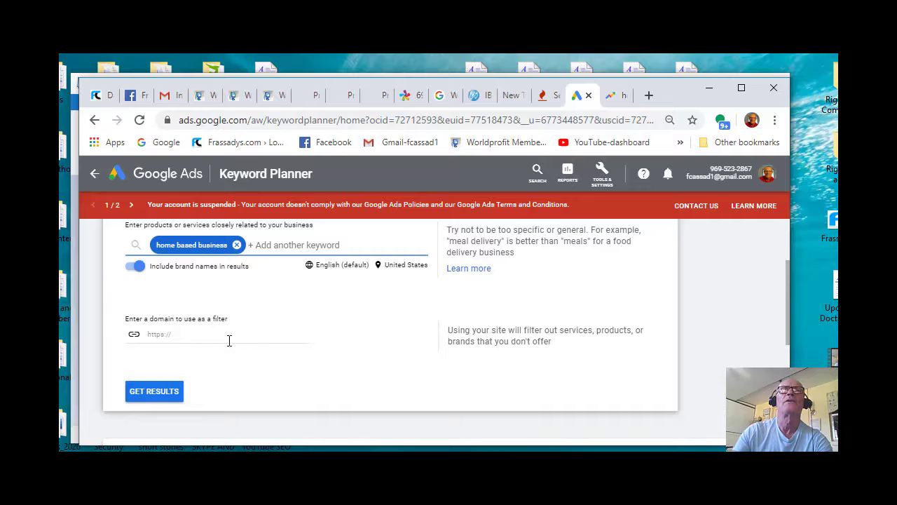
left_click(147, 397)
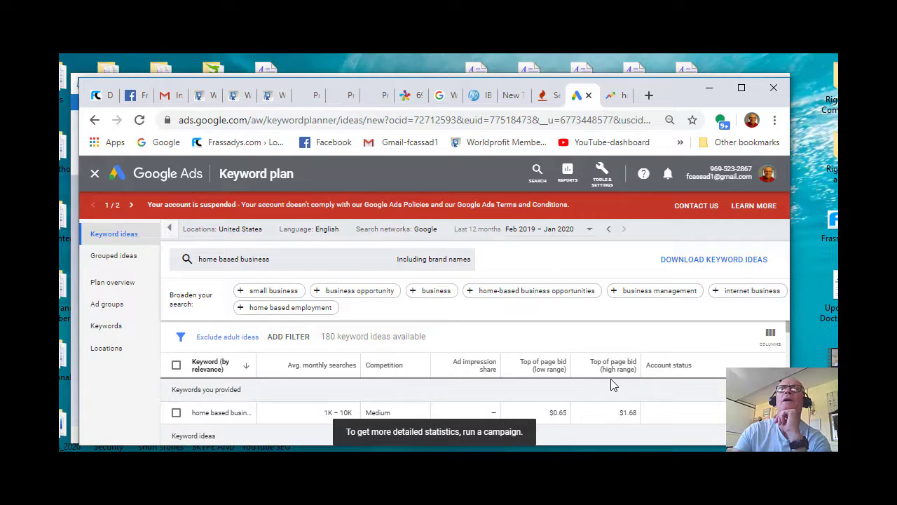
scroll(684, 382, "down", 1)
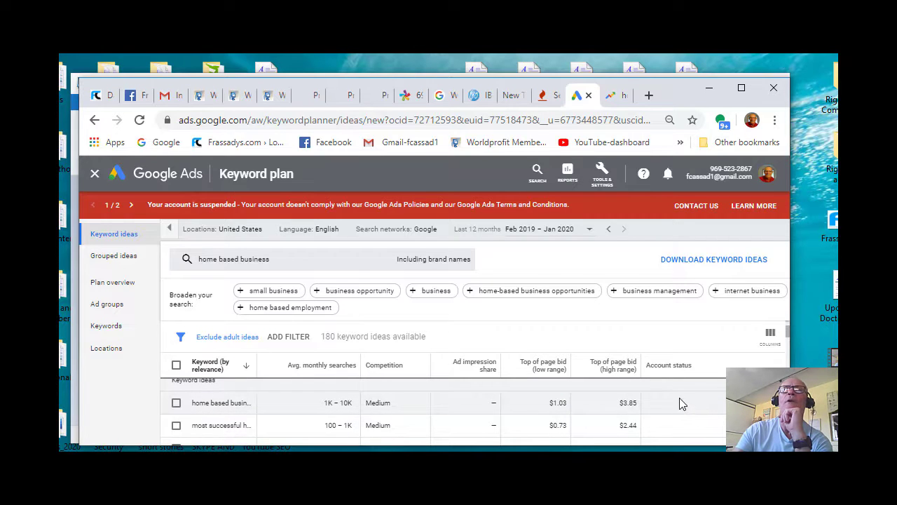
scroll(678, 403, "up", 1)
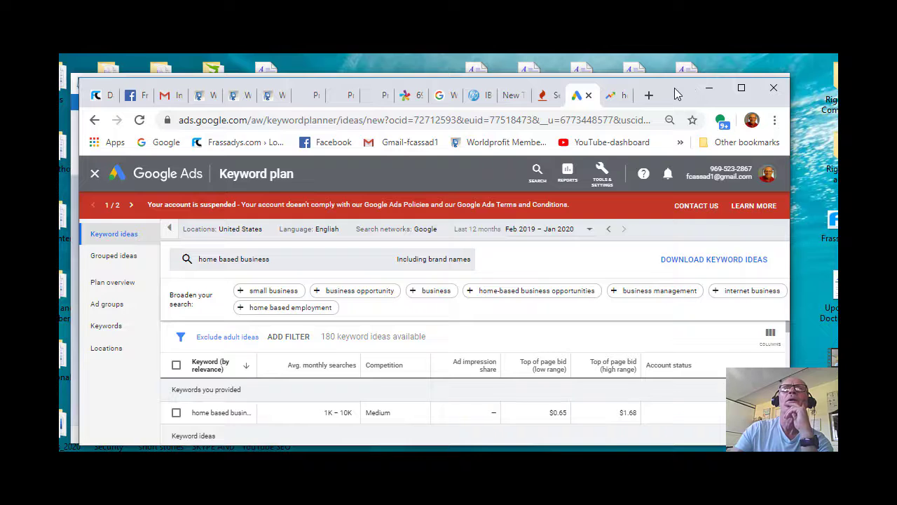
- Minimize the browser and continue in the WordPad presentation to the Wordfence plugin section
left_click_drag(675, 88, 660, 92)
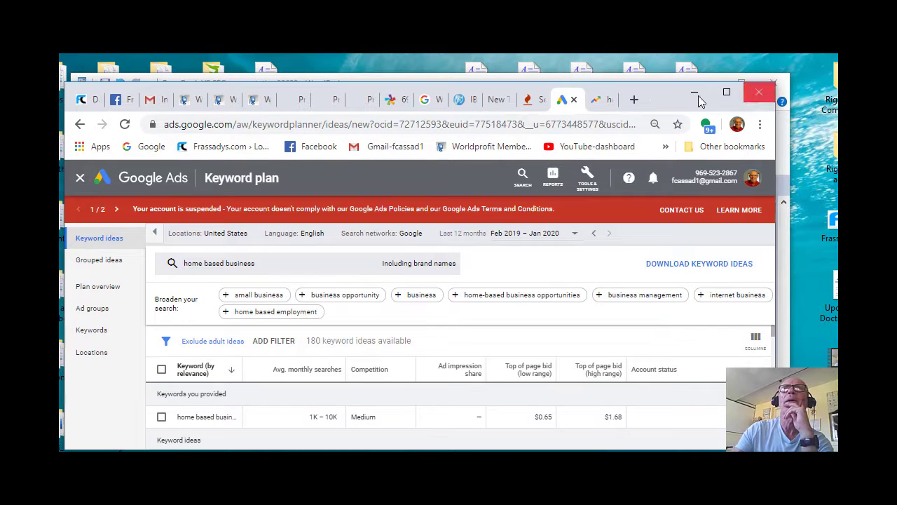
left_click(695, 93)
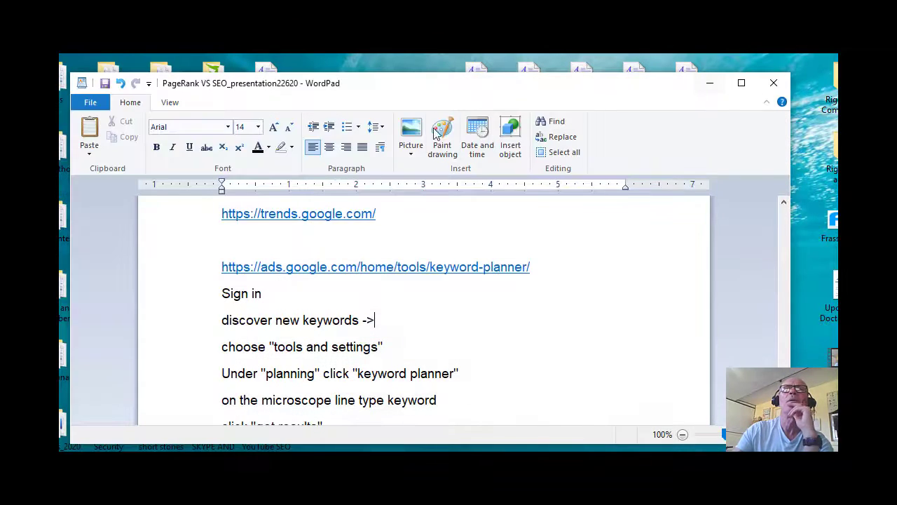
scroll(540, 317, "down", 1)
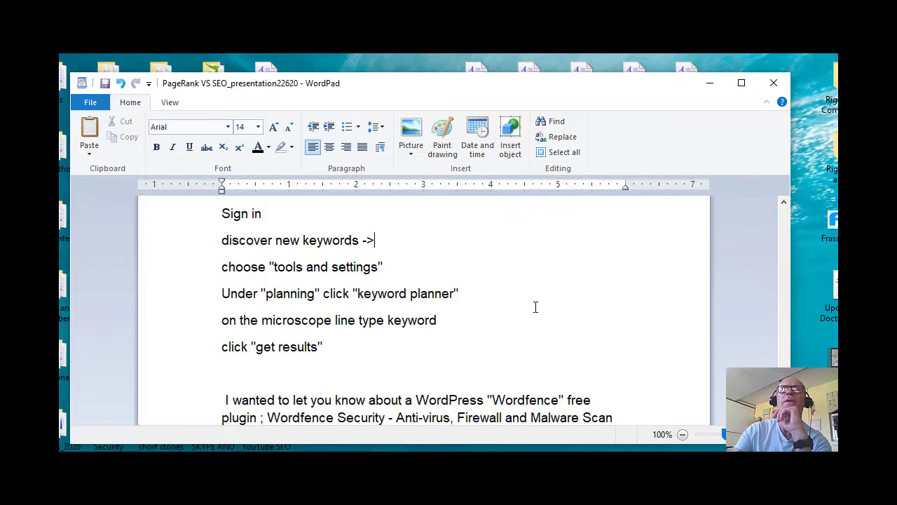
- Review the presentation's keyword research section again, covering the Keyword Planner instructions and the Google Trends and Keyword Tool links
scroll(562, 293, "up", 1)
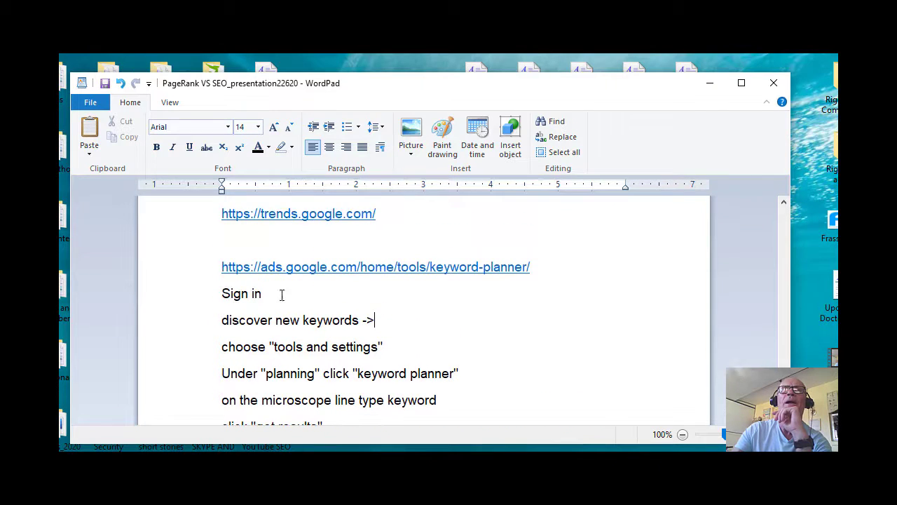
left_click(469, 312)
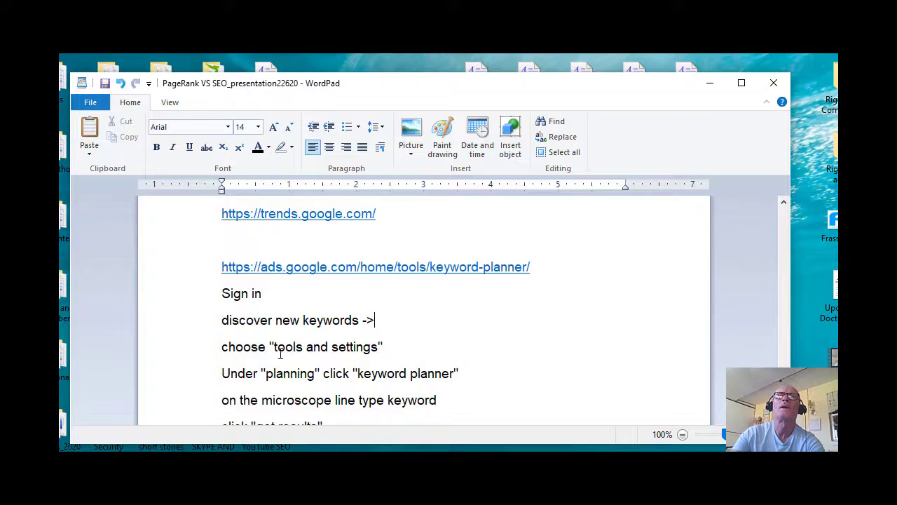
scroll(474, 335, "down", 1)
scroll(458, 330, "up", 1)
scroll(490, 315, "down", 1)
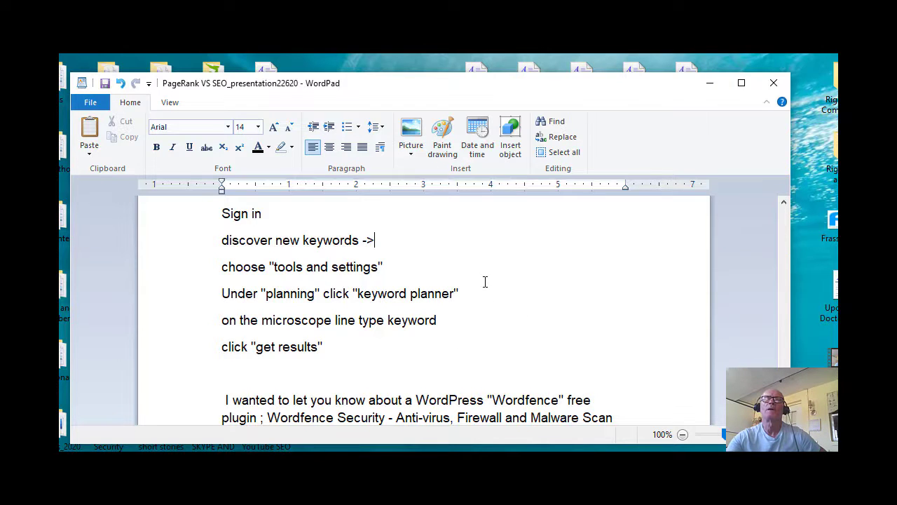
scroll(484, 280, "down", 1)
scroll(485, 281, "up", 2)
scroll(482, 273, "up", 1)
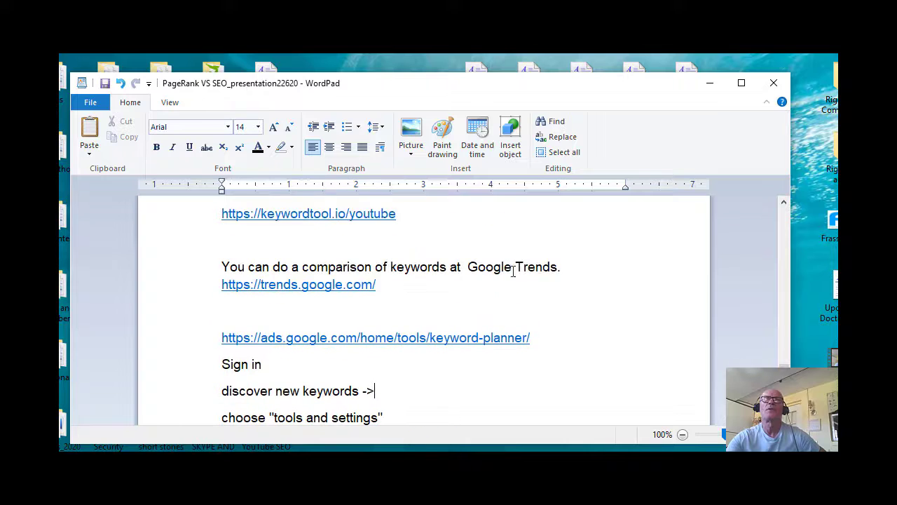
scroll(576, 317, "down", 1)
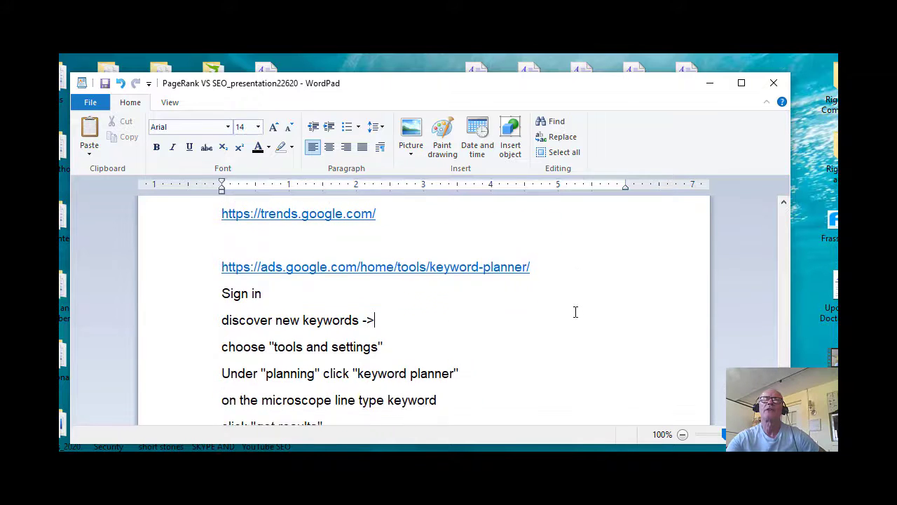
scroll(585, 309, "up", 1)
scroll(589, 303, "up", 1)
scroll(592, 305, "down", 1)
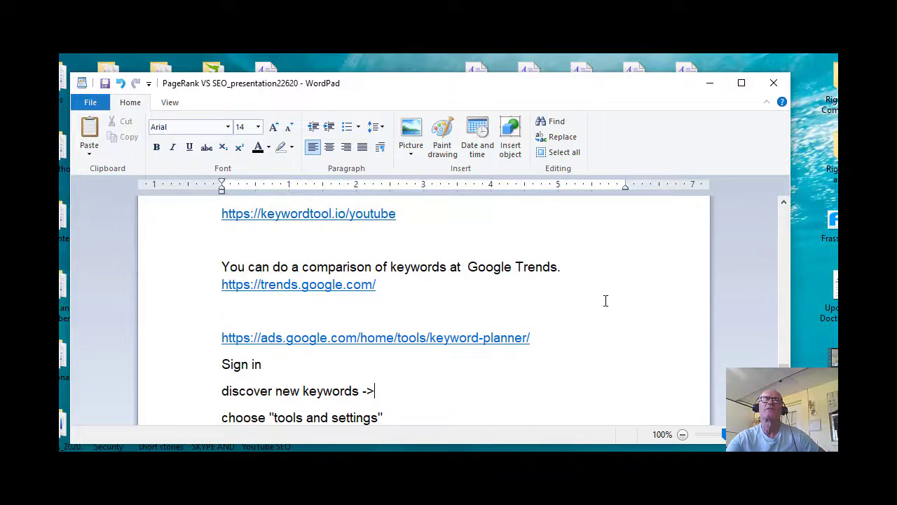
scroll(607, 300, "up", 1)
scroll(609, 299, "up", 1)
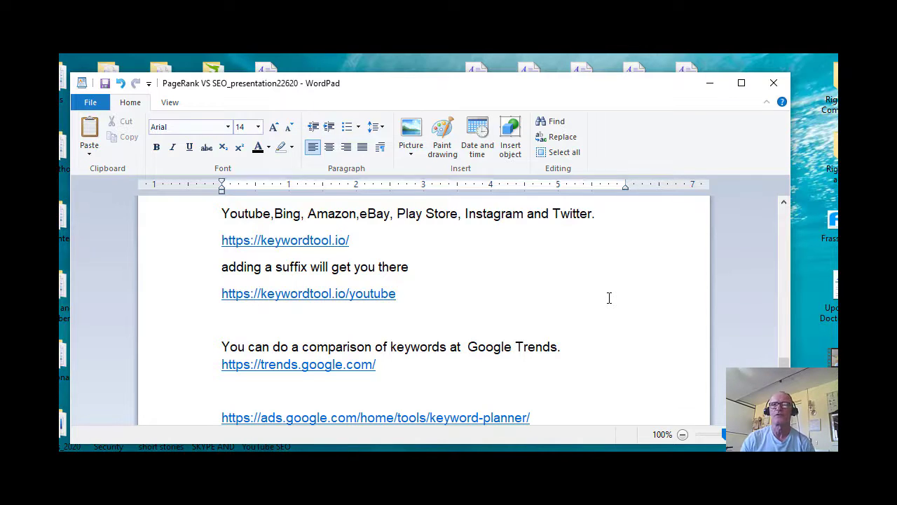
scroll(560, 278, "down", 1)
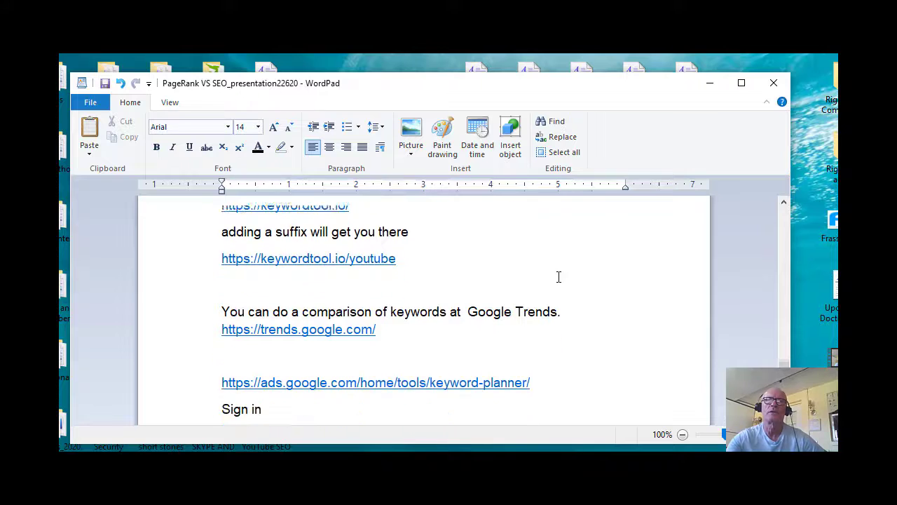
- Continue through the presentation to the Wordfence plugin note and the closing Henry Ford quote at the end of the document
scroll(560, 278, "down", 5)
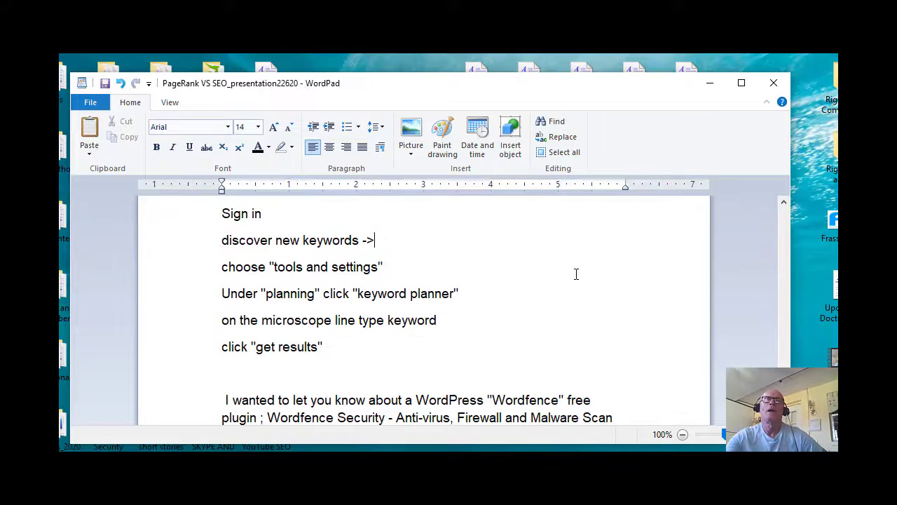
scroll(576, 274, "down", 2)
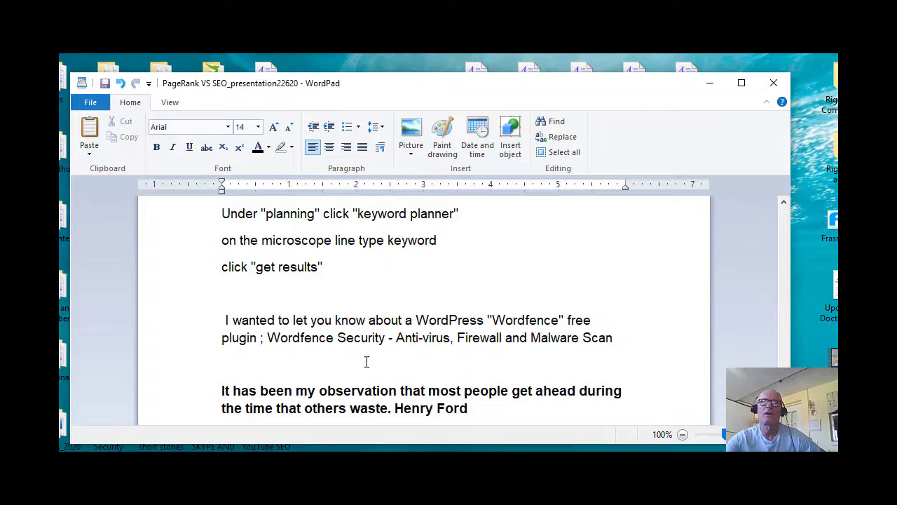
scroll(592, 270, "down", 2)
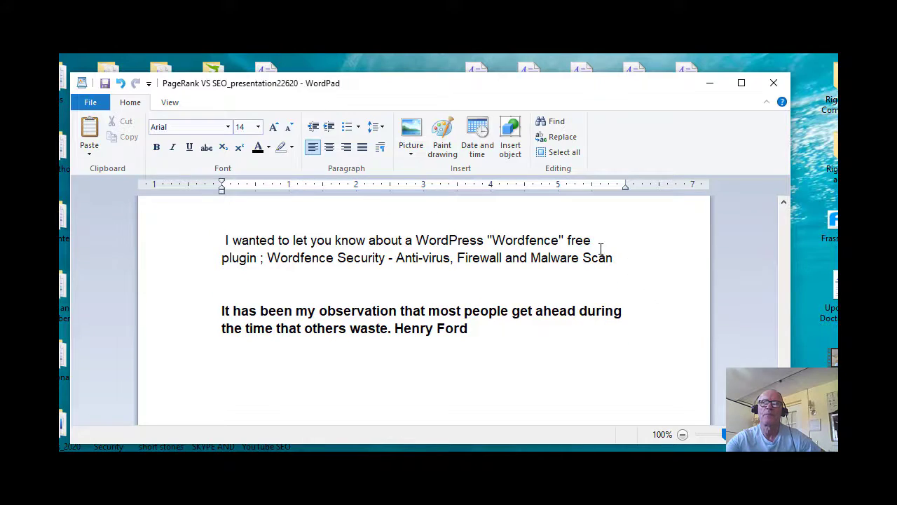